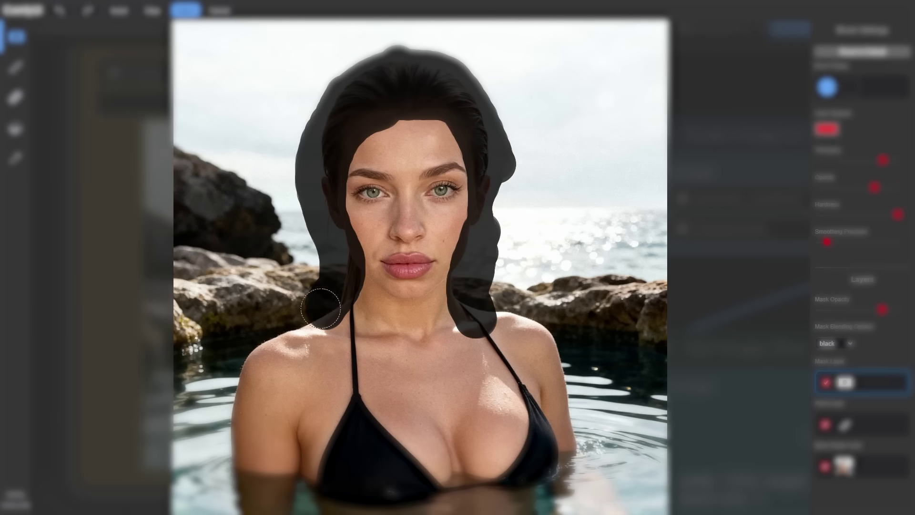
Step: Paint the mask over the shoulders and arms, then confirm KSampler steps and cfg 4.5
{"action": "left_click_drag", "start_coordinate": [320, 308], "coordinate": [433, 486]}
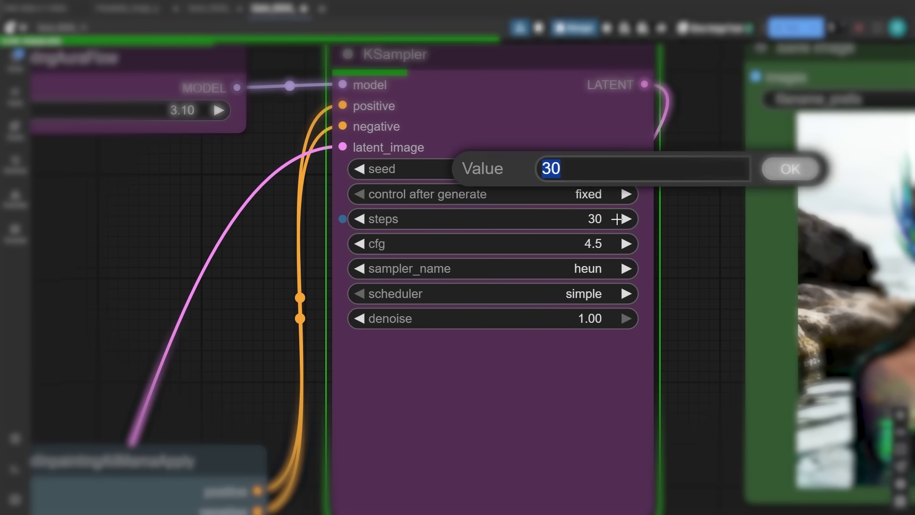
{"action": "left_click", "coordinate": [553, 243]}
{"action": "left_click", "coordinate": [761, 207]}
{"action": "left_click", "coordinate": [587, 268]}
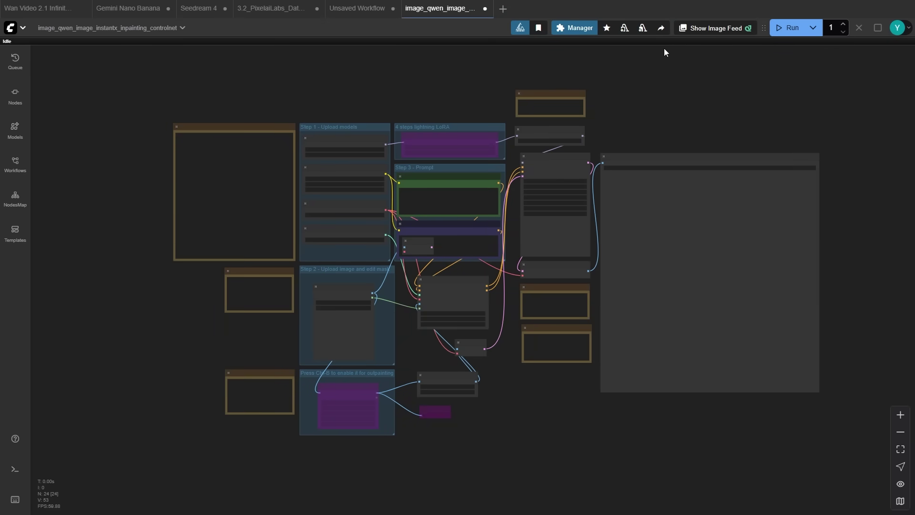
Step: In ComfyUI Manager, review the Switch ComfyUI version list, highlight v0.3.59, then cancel without switching
{"action": "left_click", "coordinate": [575, 36]}
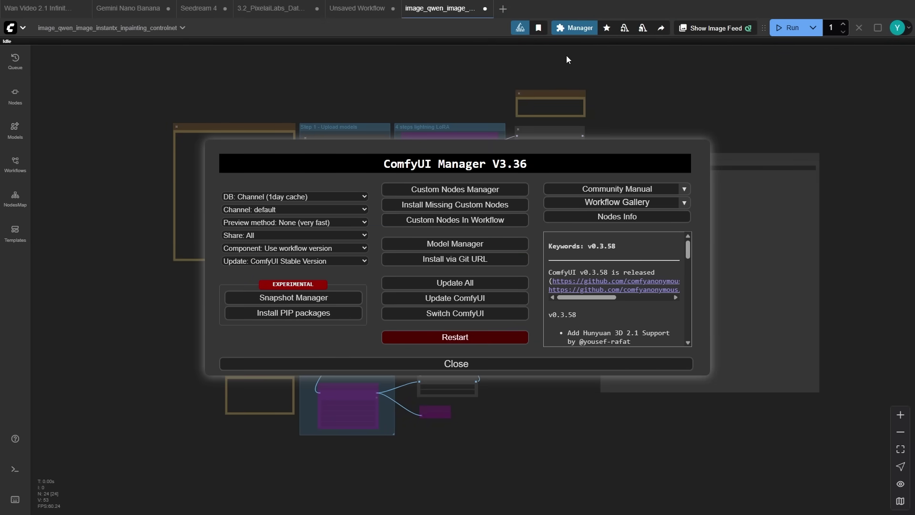
{"action": "left_click", "coordinate": [479, 314]}
{"action": "left_click", "coordinate": [424, 243]}
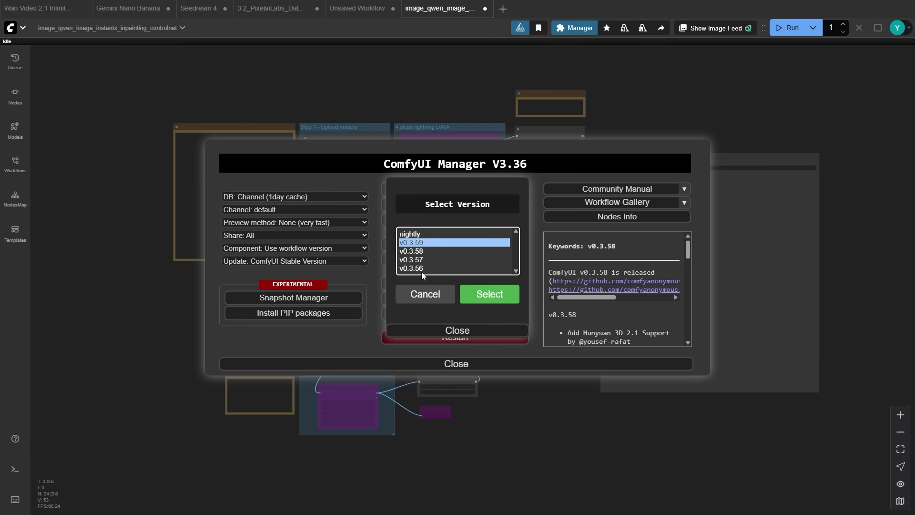
{"action": "left_click", "coordinate": [420, 295]}
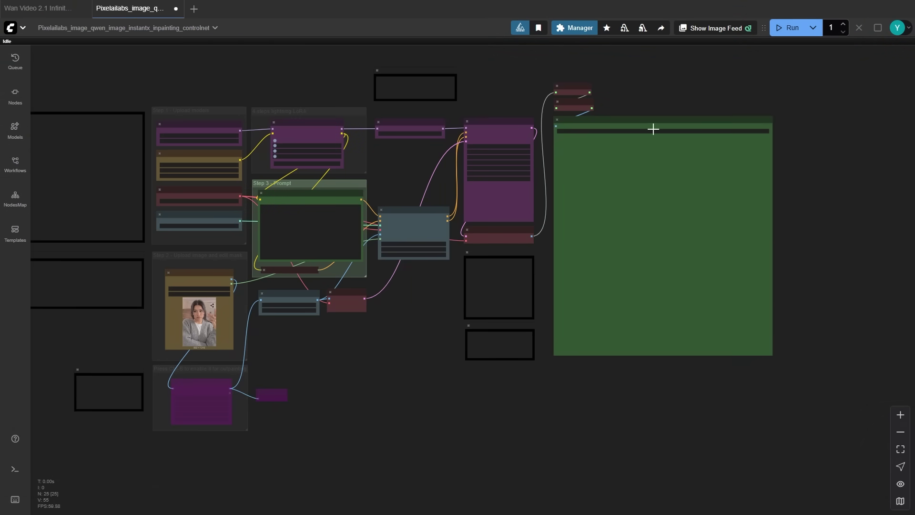
Step: Pan and zoom the Pixelailabs workflow to bring the Step 1 model loader nodes into view
{"action": "left_click_drag", "start_coordinate": [404, 365], "coordinate": [444, 387]}
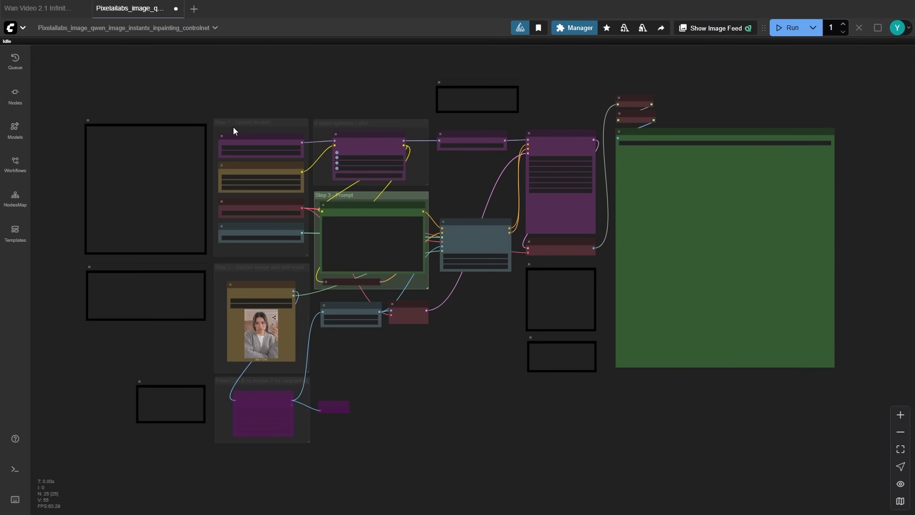
{"action": "scroll", "coordinate": [210, 128], "scroll_direction": "up", "scroll_amount": 10}
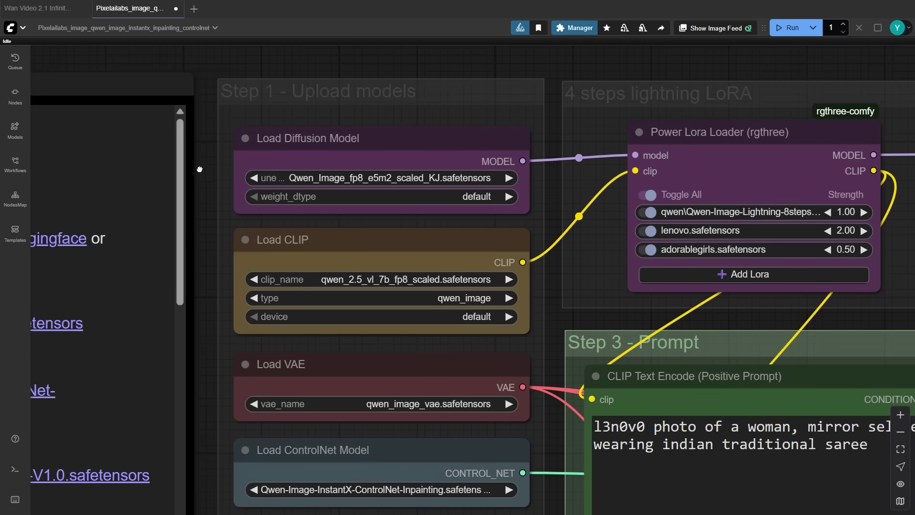
{"action": "left_click_drag", "start_coordinate": [200, 170], "coordinate": [184, 103]}
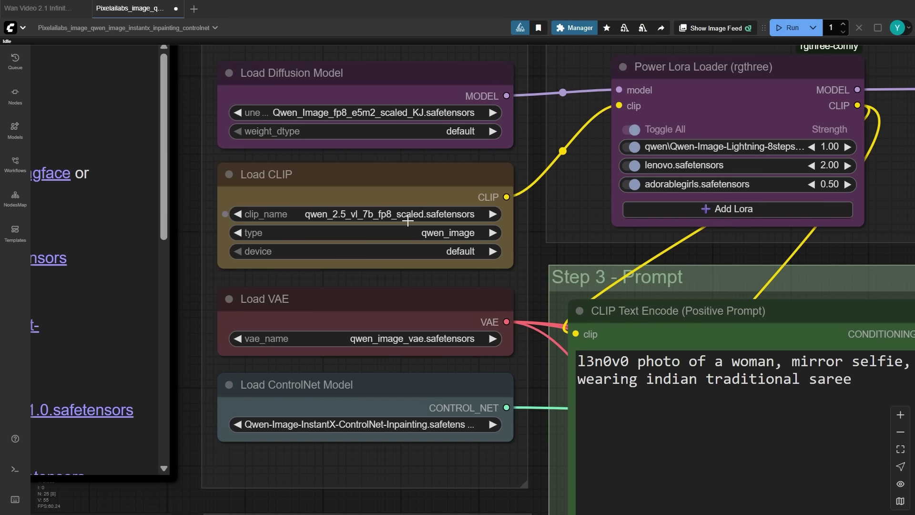
{"action": "left_click", "coordinate": [410, 216]}
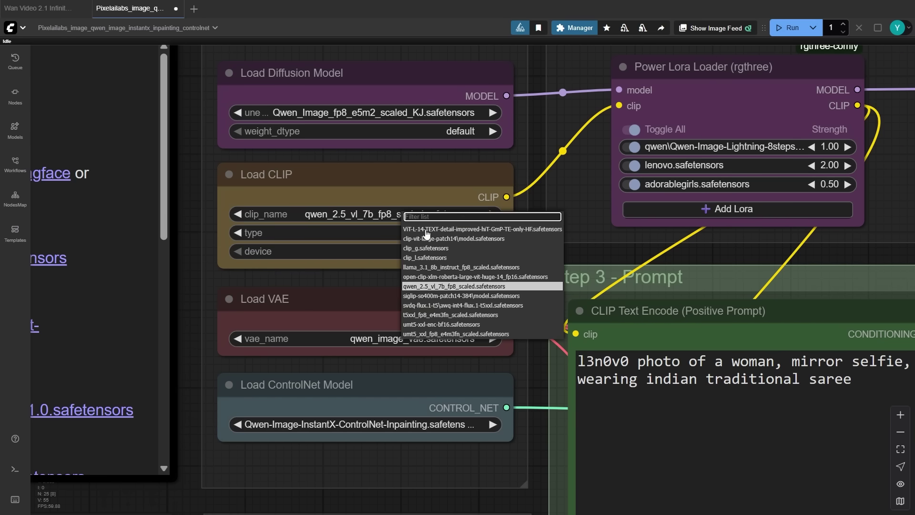
{"action": "left_click", "coordinate": [420, 217]}
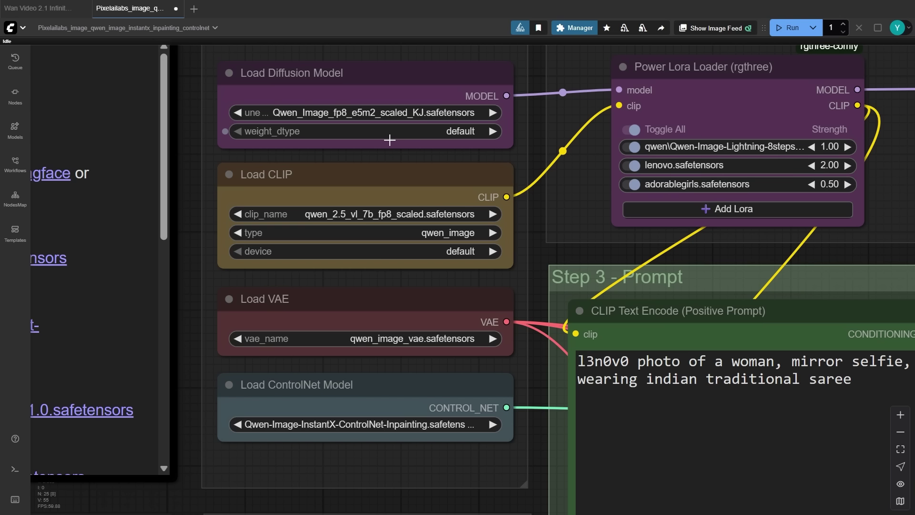
{"action": "left_click", "coordinate": [344, 337]}
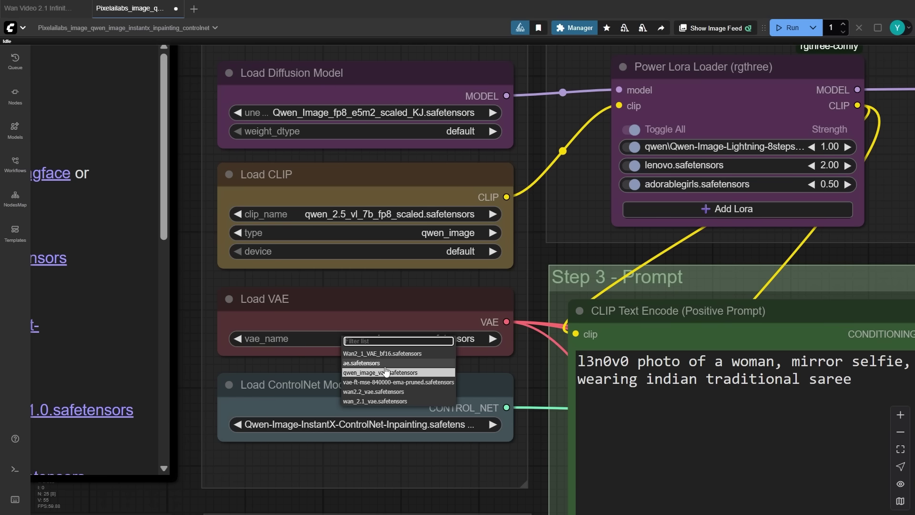
{"action": "left_click", "coordinate": [386, 372]}
{"action": "left_click", "coordinate": [381, 424]}
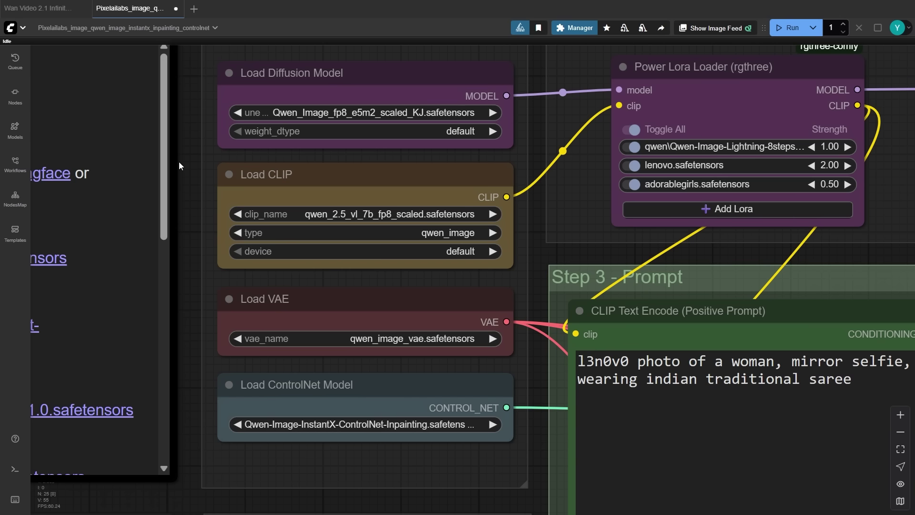
{"action": "left_click_drag", "start_coordinate": [179, 161], "coordinate": [580, 177]}
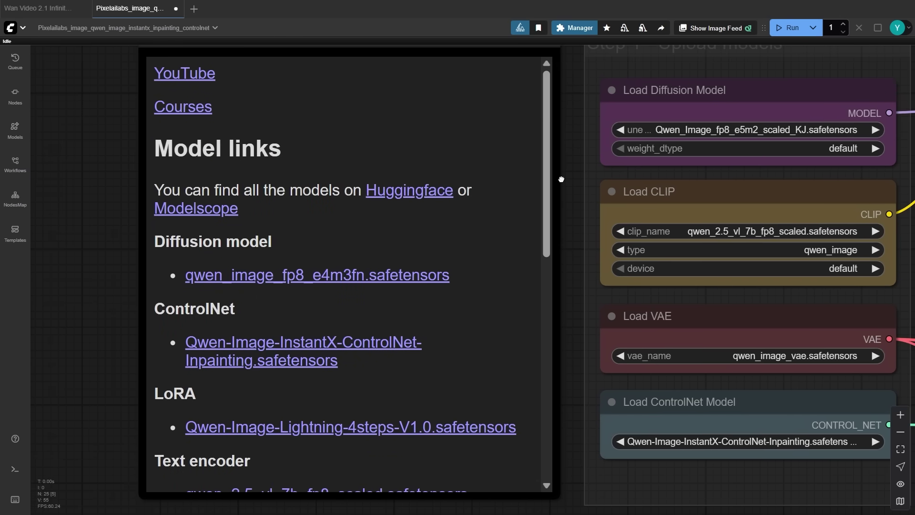
{"action": "scroll", "coordinate": [458, 122], "scroll_direction": "down", "scroll_amount": 10}
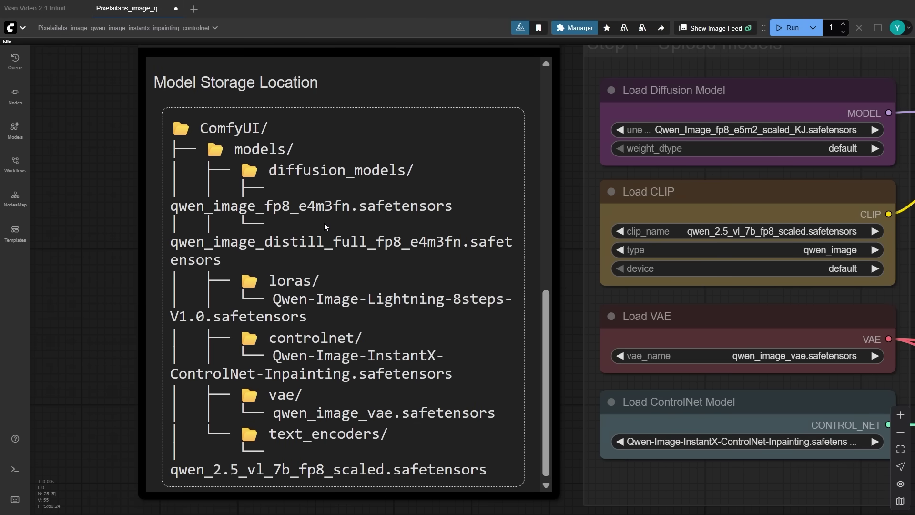
{"action": "scroll", "coordinate": [324, 222], "scroll_direction": "up", "scroll_amount": 10}
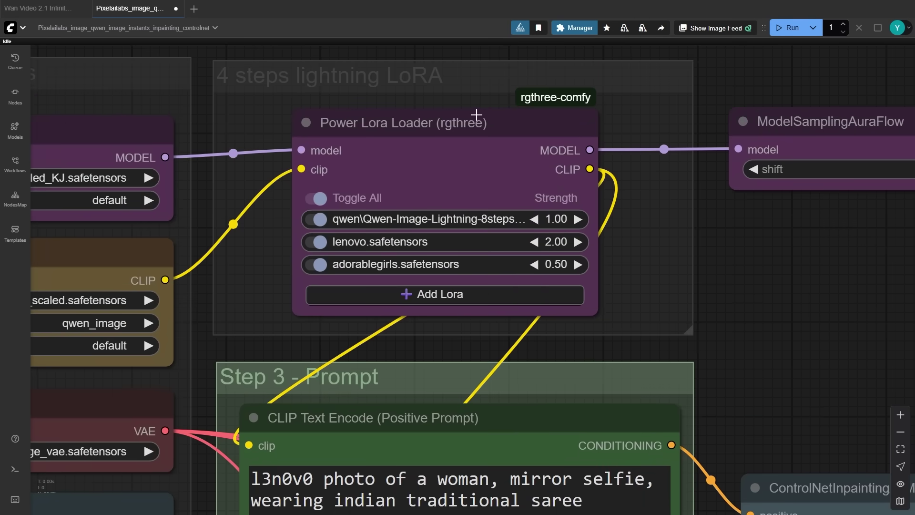
Step: Nudge the Power Lora Loader right, widen it to show the full Qwen-Image-Lightning-8steps LoRA name, and select it
{"action": "left_click_drag", "start_coordinate": [476, 115], "coordinate": [481, 114]}
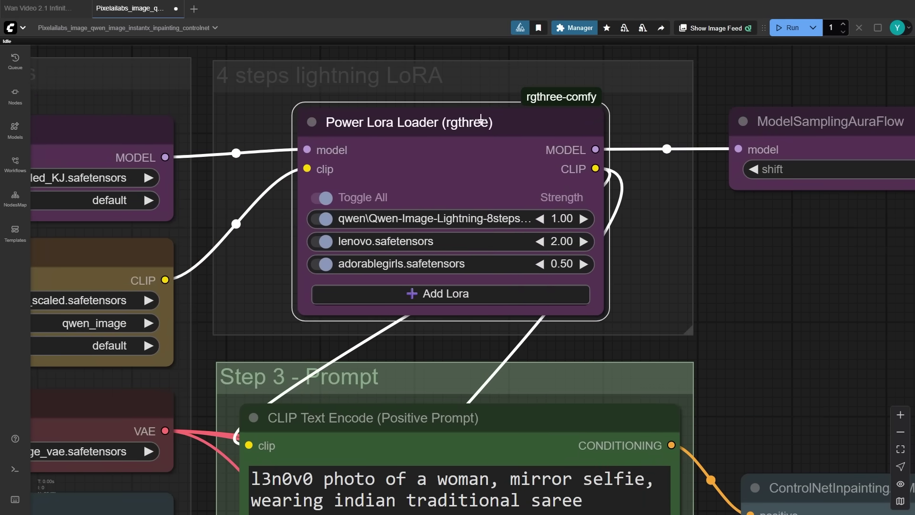
{"action": "left_click_drag", "start_coordinate": [603, 314], "coordinate": [679, 315]}
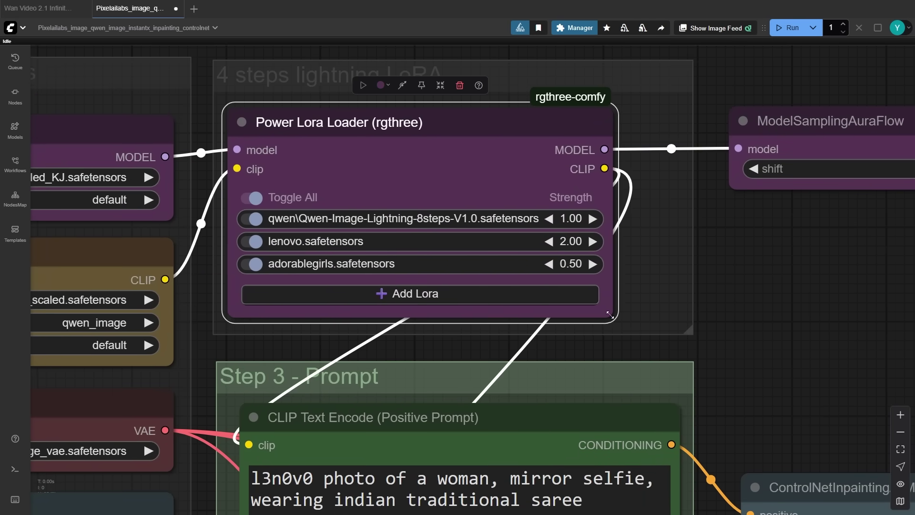
{"action": "left_click", "coordinate": [546, 174]}
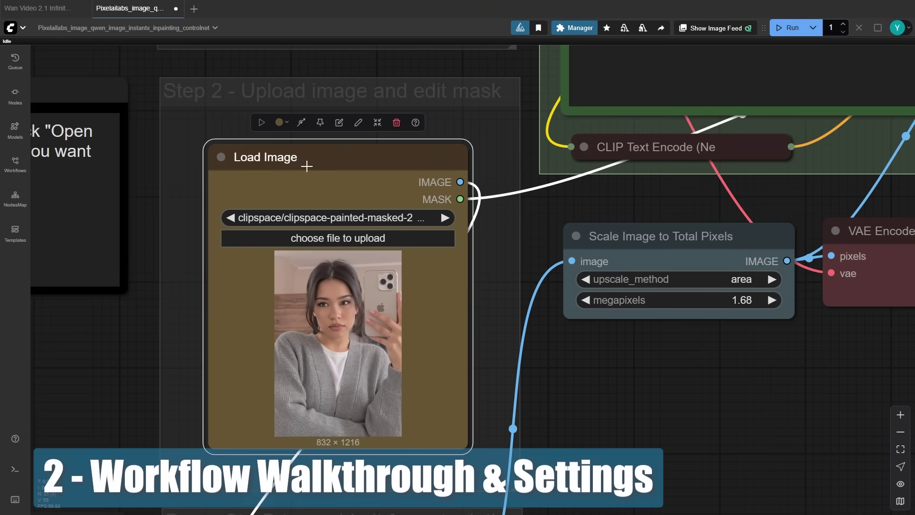
Step: Enlarge Load Image, then mask the cardigan and left shoulder with a thinner brush and save
{"action": "left_click_drag", "start_coordinate": [305, 161], "coordinate": [269, 138]}
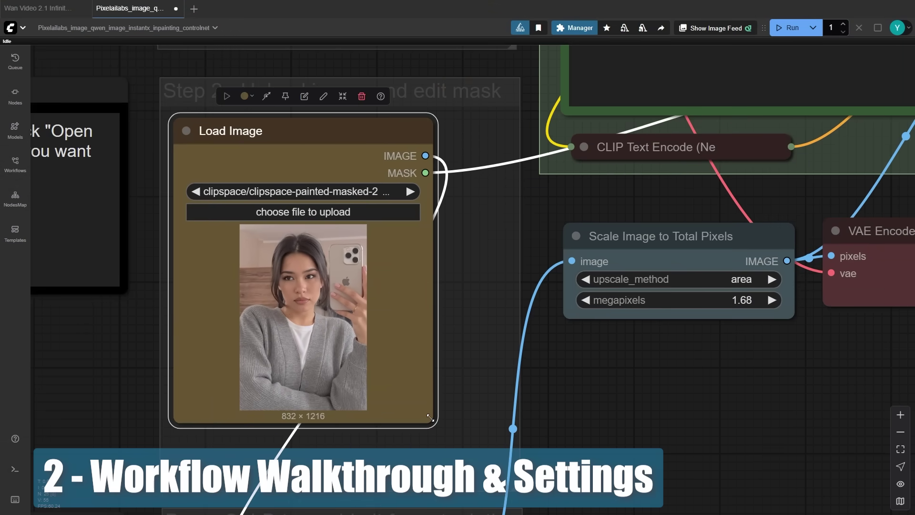
{"action": "left_click_drag", "start_coordinate": [430, 417], "coordinate": [498, 470]}
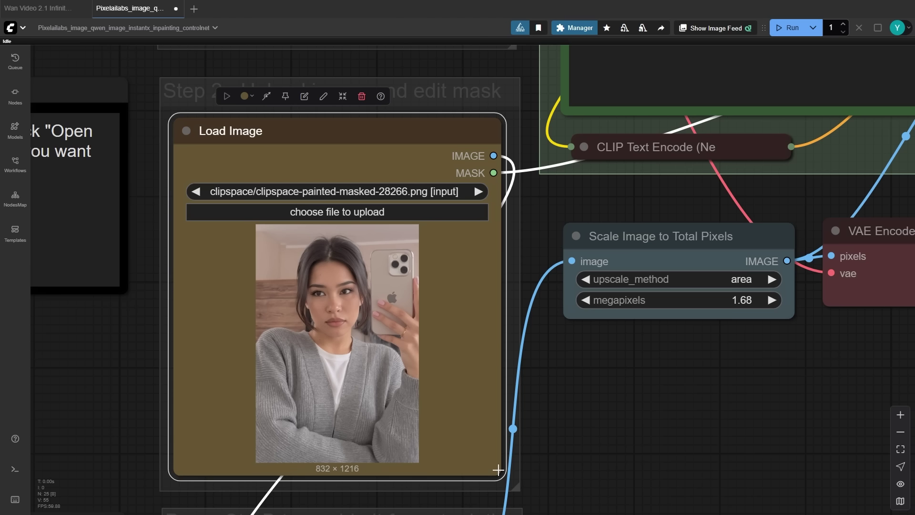
{"action": "right_click", "coordinate": [363, 295]}
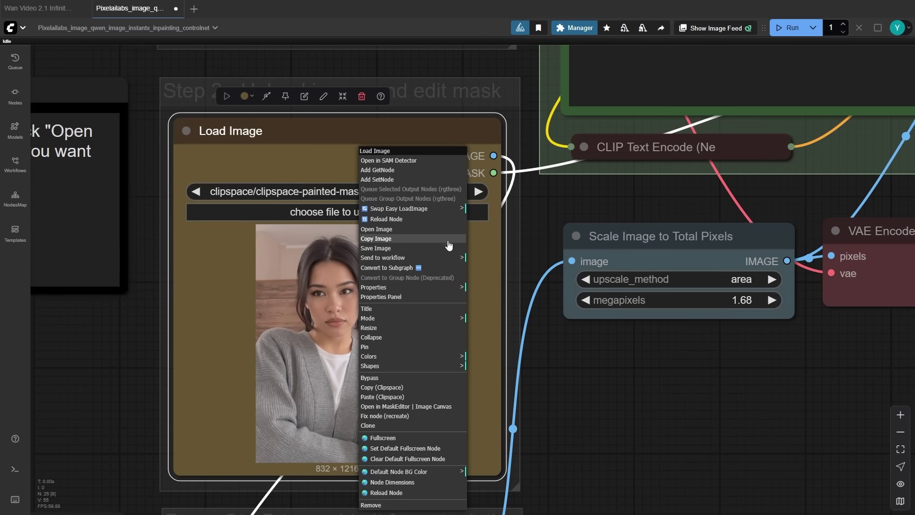
{"action": "left_click", "coordinate": [410, 406]}
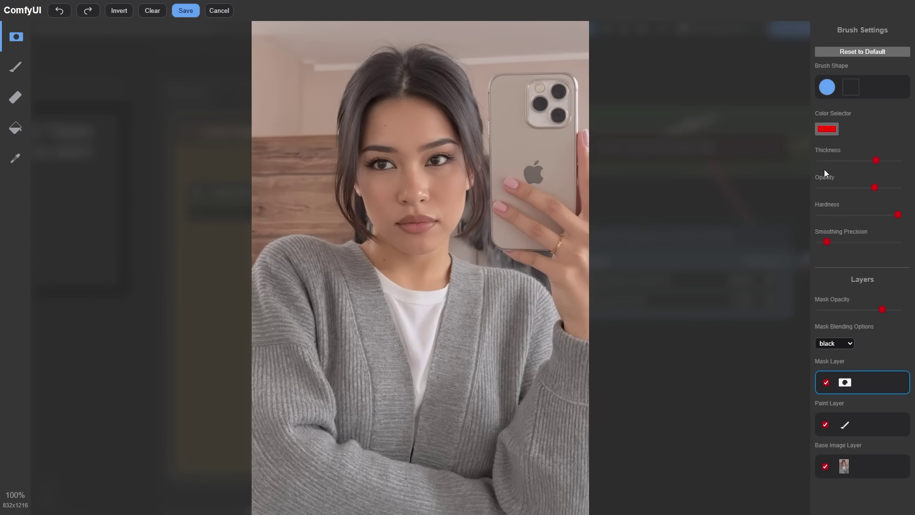
{"action": "left_click", "coordinate": [860, 160]}
{"action": "mouse_move", "coordinate": [350, 257]}
{"action": "left_mouse_down"}
{"action": "mouse_move", "coordinate": [289, 252]}
{"action": "mouse_move", "coordinate": [269, 260]}
{"action": "mouse_move", "coordinate": [260, 455]}
{"action": "mouse_move", "coordinate": [293, 466]}
{"action": "mouse_move", "coordinate": [264, 464]}
{"action": "mouse_move", "coordinate": [528, 453]}
{"action": "mouse_move", "coordinate": [526, 354]}
{"action": "mouse_move", "coordinate": [506, 345]}
{"action": "mouse_move", "coordinate": [477, 303]}
{"action": "mouse_move", "coordinate": [430, 287]}
{"action": "mouse_move", "coordinate": [386, 307]}
{"action": "mouse_move", "coordinate": [316, 309]}
{"action": "mouse_move", "coordinate": [314, 424]}
{"action": "mouse_move", "coordinate": [330, 324]}
{"action": "mouse_move", "coordinate": [358, 418]}
{"action": "mouse_move", "coordinate": [374, 340]}
{"action": "mouse_move", "coordinate": [393, 429]}
{"action": "mouse_move", "coordinate": [409, 336]}
{"action": "mouse_move", "coordinate": [426, 446]}
{"action": "mouse_move", "coordinate": [439, 313]}
{"action": "mouse_move", "coordinate": [479, 443]}
{"action": "mouse_move", "coordinate": [466, 315]}
{"action": "mouse_move", "coordinate": [505, 443]}
{"action": "left_mouse_up"}
{"action": "scroll", "coordinate": [259, 450], "scroll_direction": "down", "scroll_amount": 3}
{"action": "left_click", "coordinate": [185, 11]}
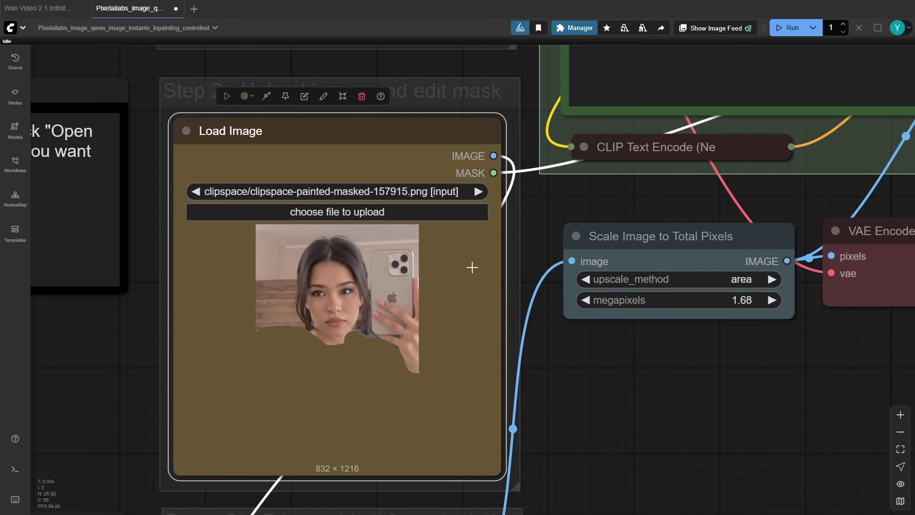
Step: Re-enable the bypassed Pad Image and Preview outpainting nodes
{"action": "scroll", "coordinate": [286, 228], "scroll_direction": "down", "scroll_amount": 3}
{"action": "left_click_drag", "start_coordinate": [508, 434], "coordinate": [515, 246]}
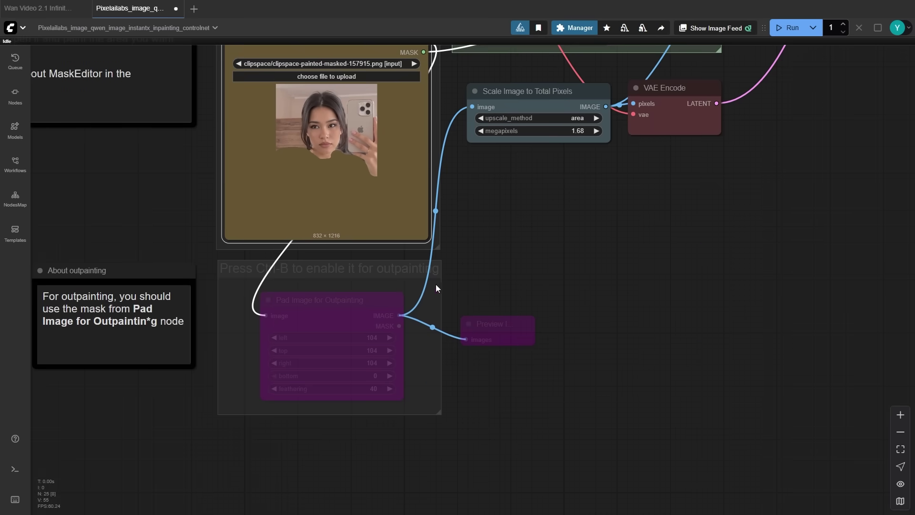
{"action": "left_click_drag", "start_coordinate": [561, 294], "coordinate": [255, 441]}
{"action": "key", "text": "ctrl+b"}
{"action": "left_click", "coordinate": [419, 284]}
{"action": "scroll", "coordinate": [420, 284], "scroll_direction": "up", "scroll_amount": 3}
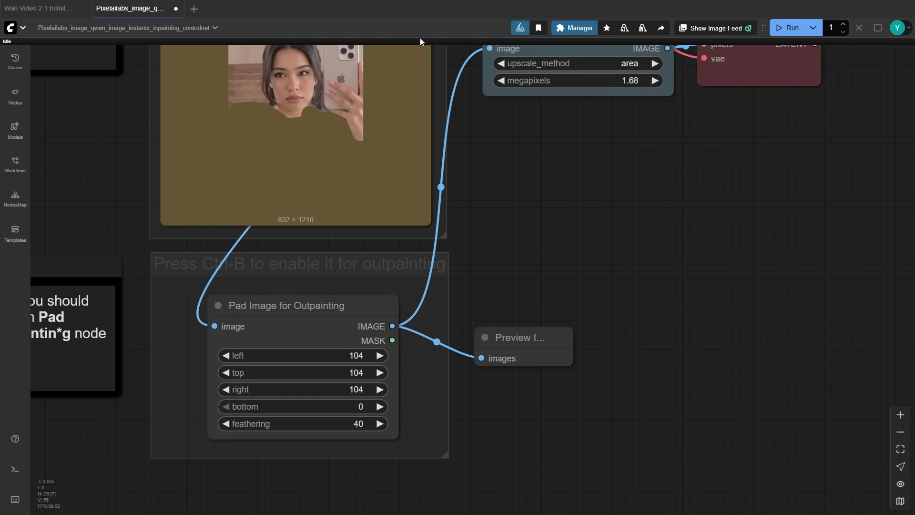
Step: Confirm left and top padding of 104, then bypass the outpainting nodes again
{"action": "left_click", "coordinate": [352, 357]}
{"action": "left_click", "coordinate": [506, 319]}
{"action": "left_click", "coordinate": [354, 371]}
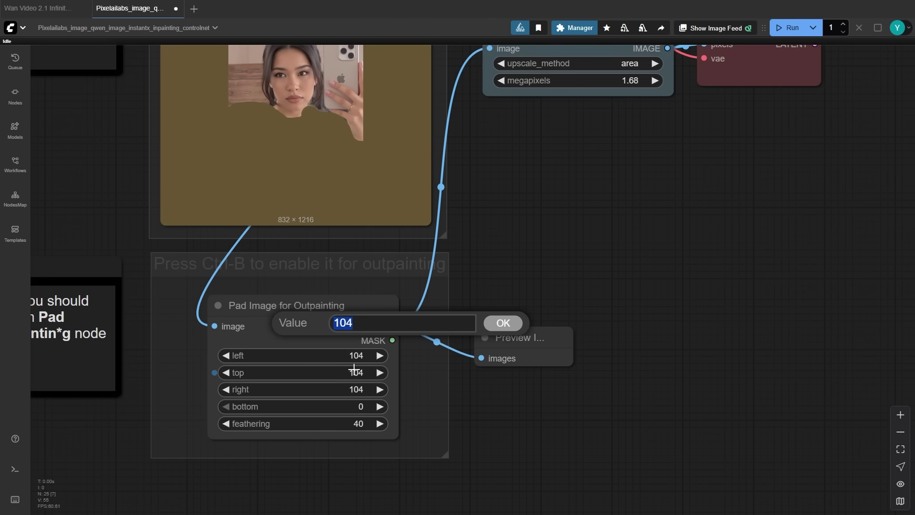
{"action": "left_click", "coordinate": [503, 322]}
{"action": "left_click_drag", "start_coordinate": [586, 278], "coordinate": [333, 436]}
{"action": "key", "text": "ctrl+b"}
{"action": "left_click", "coordinate": [606, 202]}
Step: Keep the Scale Image to Total Pixels node at 1.68 megapixels
{"action": "left_click_drag", "start_coordinate": [606, 207], "coordinate": [354, 431]}
{"action": "left_click", "coordinate": [336, 290]}
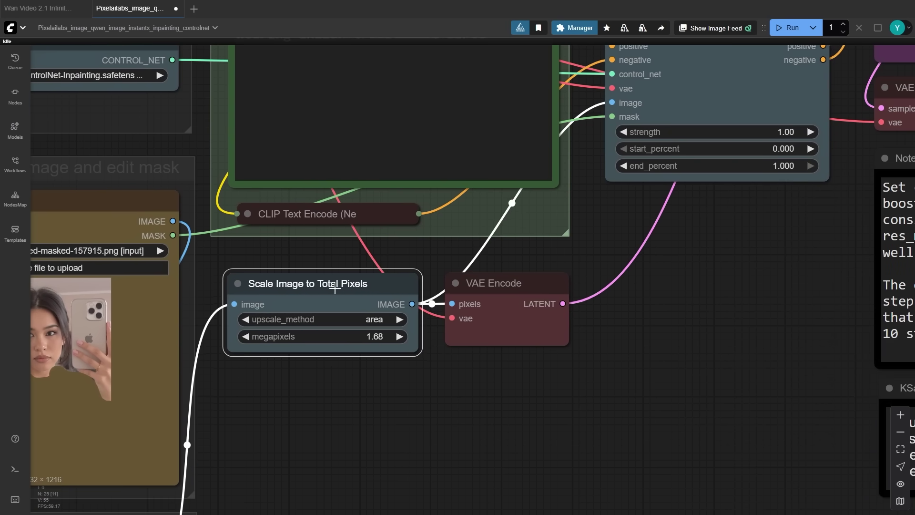
{"action": "left_click", "coordinate": [384, 338]}
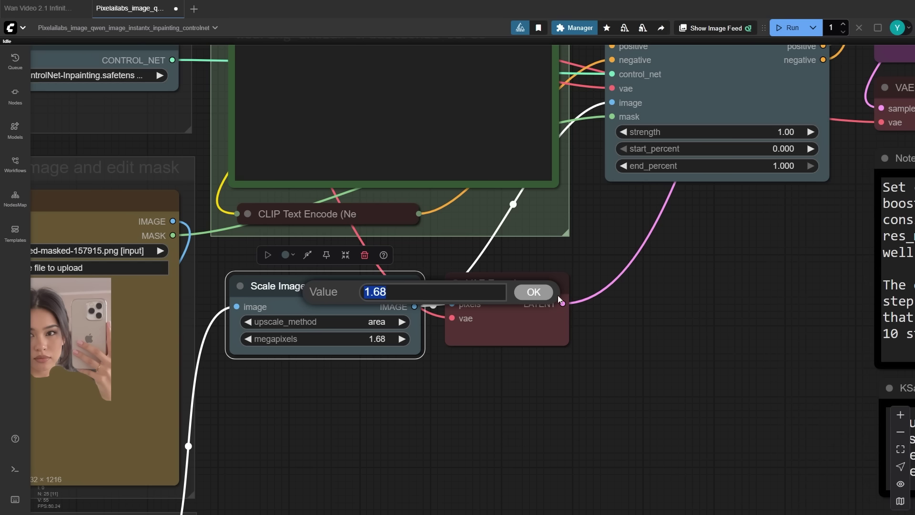
{"action": "left_click", "coordinate": [545, 299]}
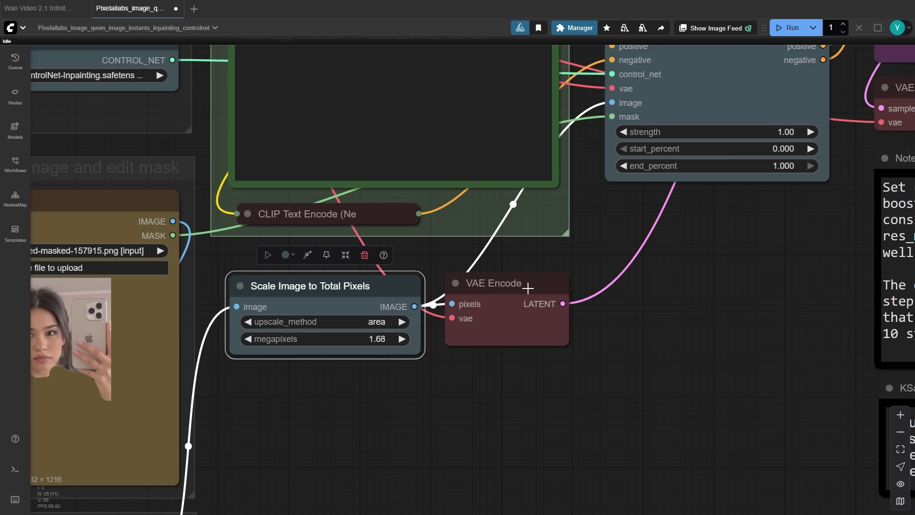
{"action": "scroll", "coordinate": [398, 405], "scroll_direction": "down", "scroll_amount": 5}
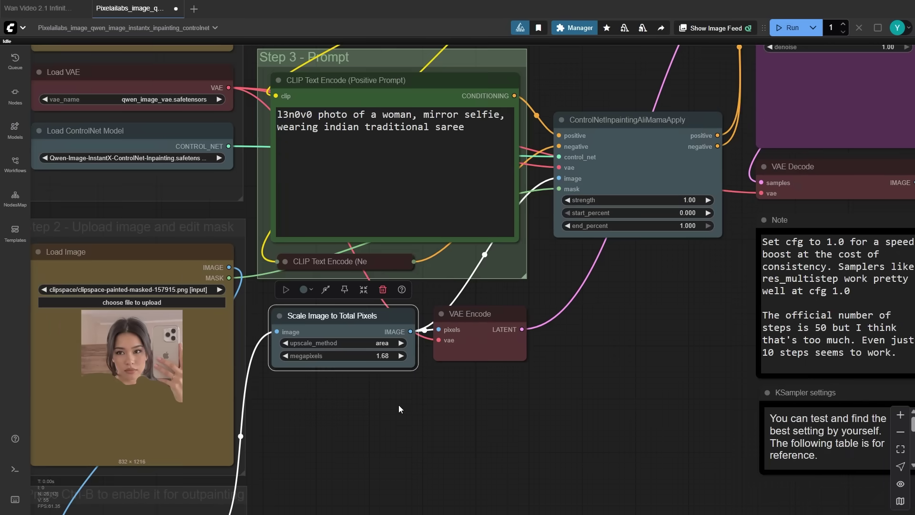
{"action": "scroll", "coordinate": [370, 205], "scroll_direction": "up", "scroll_amount": 2}
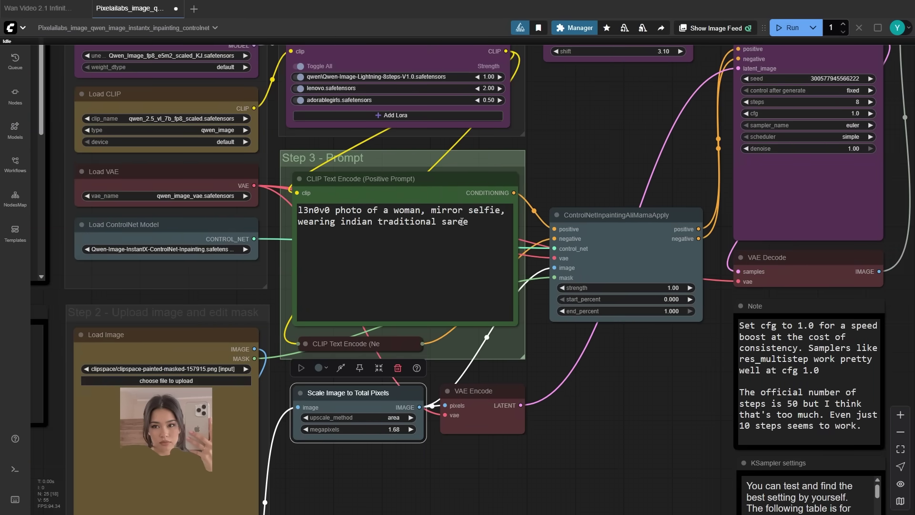
{"action": "left_click_drag", "start_coordinate": [477, 219], "coordinate": [254, 239]}
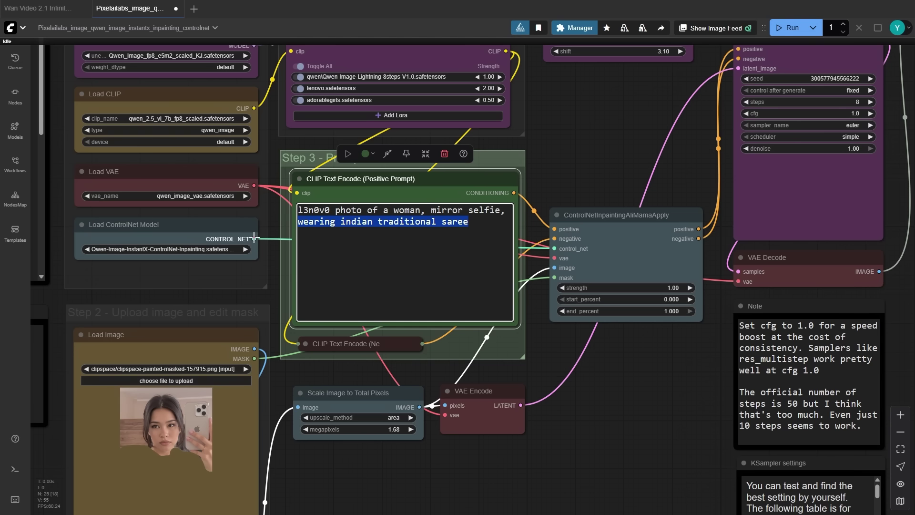
{"action": "left_click", "coordinate": [442, 221]}
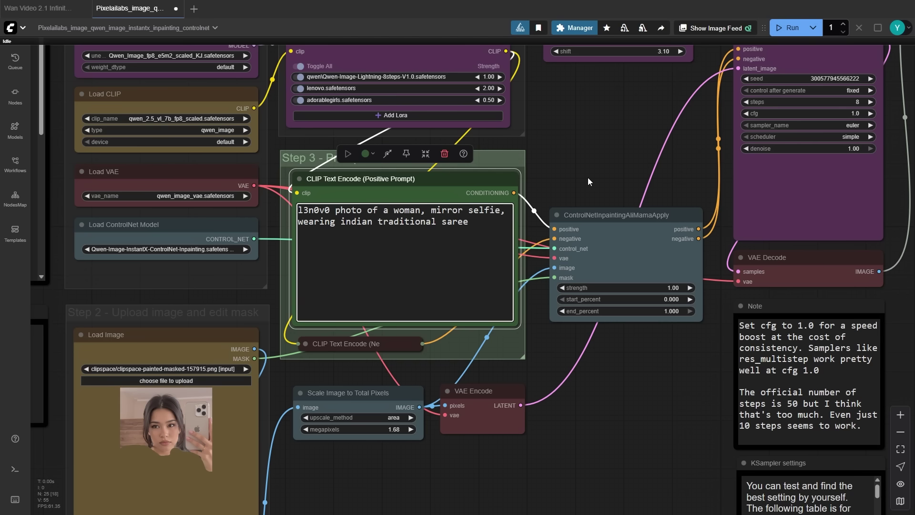
{"action": "left_click_drag", "start_coordinate": [610, 148], "coordinate": [353, 297]}
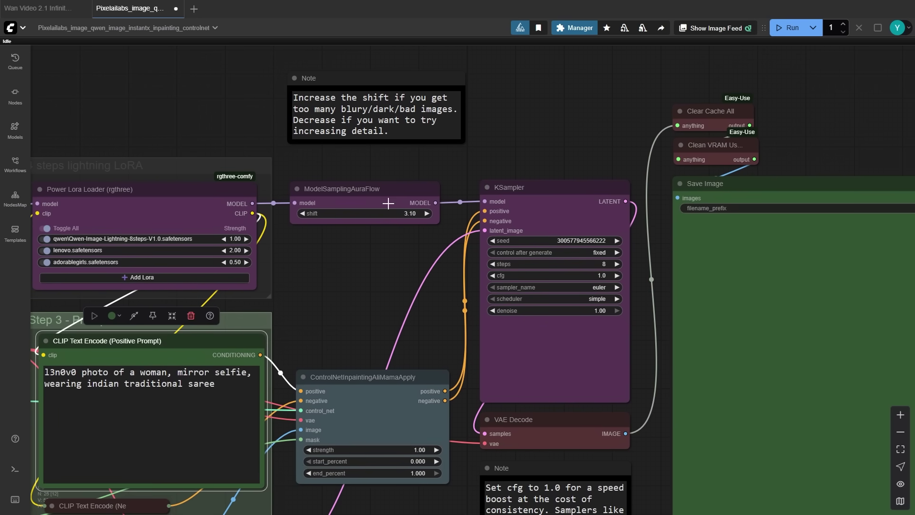
Step: Confirm the model shift at 3.10 and KSampler steps at 8
{"action": "left_click", "coordinate": [411, 214]}
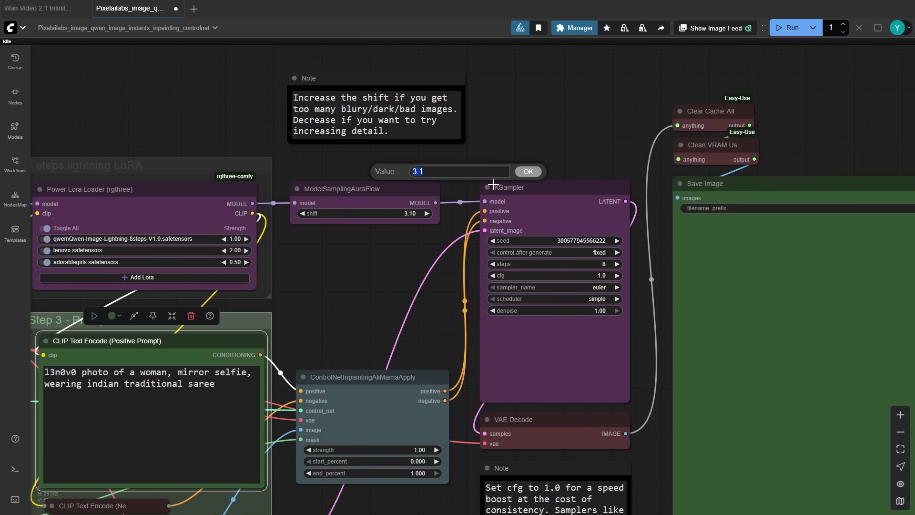
{"action": "left_click", "coordinate": [523, 173]}
{"action": "scroll", "coordinate": [622, 286], "scroll_direction": "up", "scroll_amount": 4}
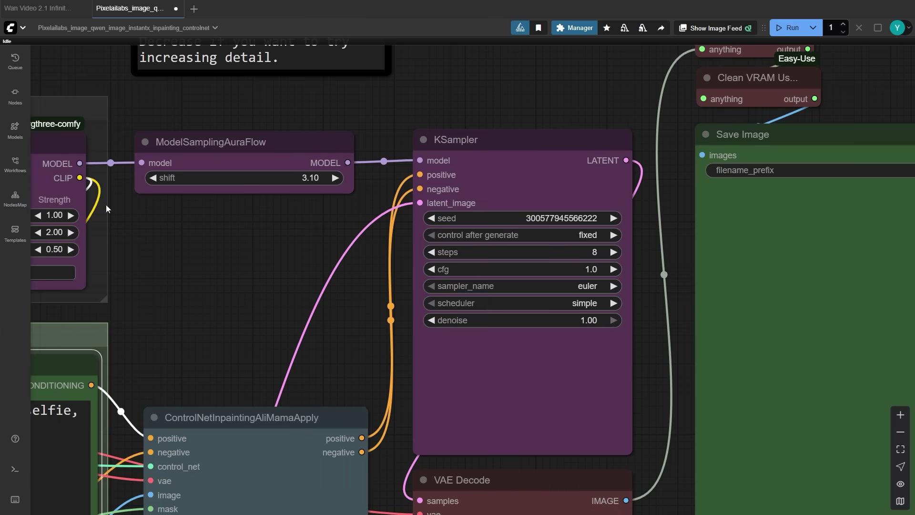
{"action": "left_click", "coordinate": [592, 247]}
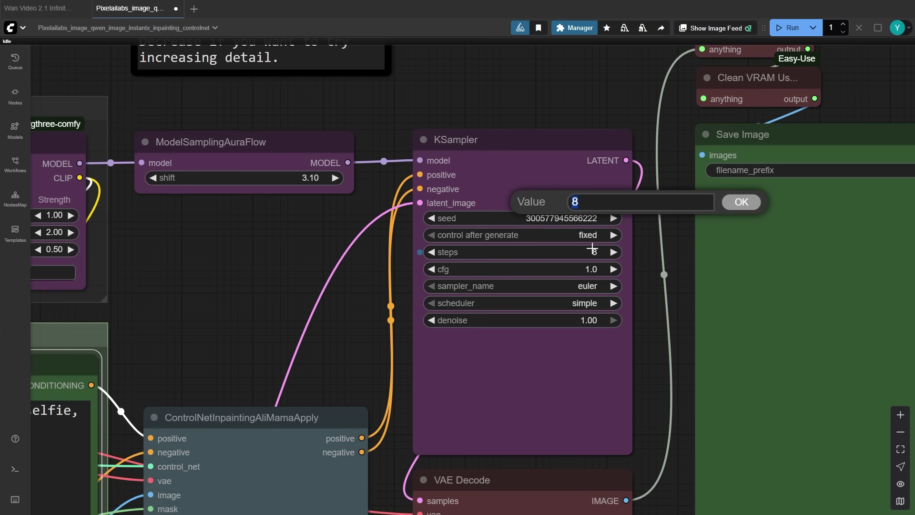
{"action": "left_click", "coordinate": [740, 202]}
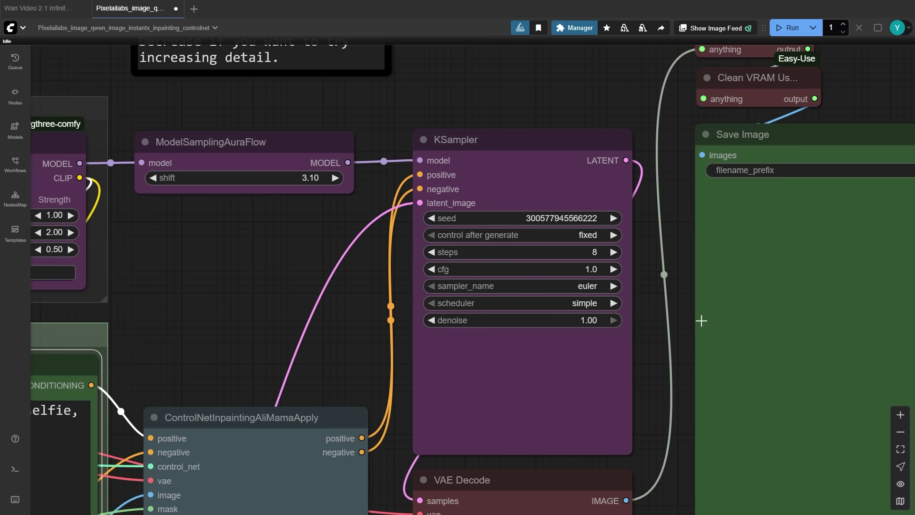
Step: Check the euler sampler, zoom out to the whole workflow, and queue the generation with Ctrl+Enter
{"action": "left_click", "coordinate": [579, 286]}
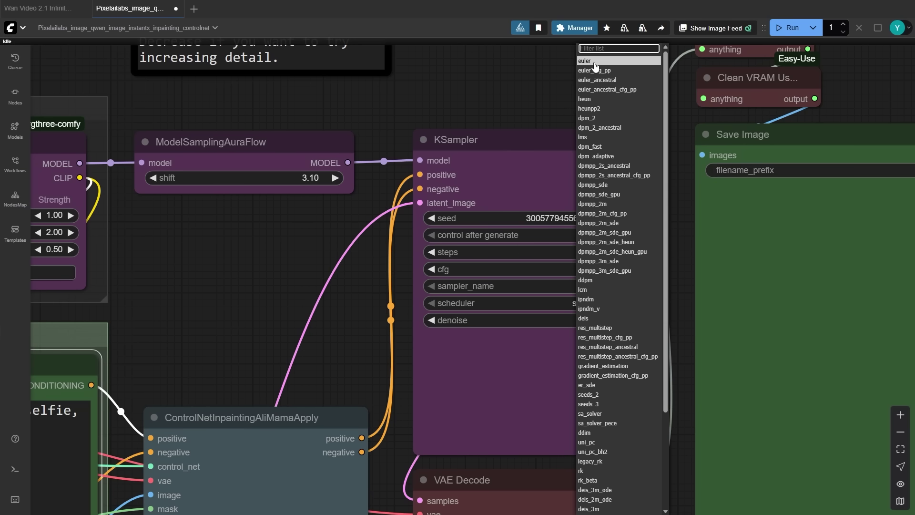
{"action": "scroll", "coordinate": [286, 258], "scroll_direction": "down", "scroll_amount": 5}
{"action": "left_click_drag", "start_coordinate": [219, 302], "coordinate": [410, 158]}
{"action": "scroll", "coordinate": [243, 156], "scroll_direction": "down", "scroll_amount": 3}
{"action": "scroll", "coordinate": [243, 156], "scroll_direction": "down", "scroll_amount": 2}
{"action": "key", "text": "ctrl+Return"}
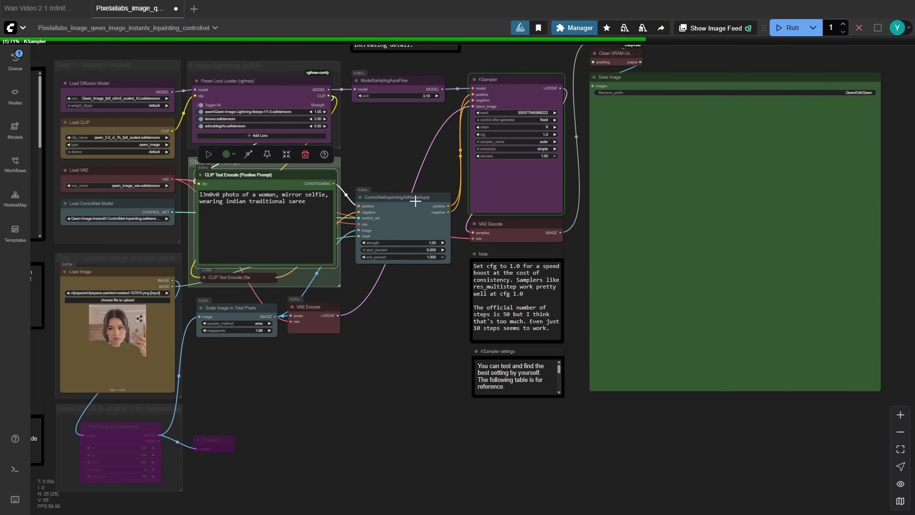
Step: Follow KSampler progress in a resized Logs panel, then zoom in on the saved red-and-blue saree result
{"action": "key", "text": "ctrl+grave"}
{"action": "left_click_drag", "start_coordinate": [611, 278], "coordinate": [614, 381]}
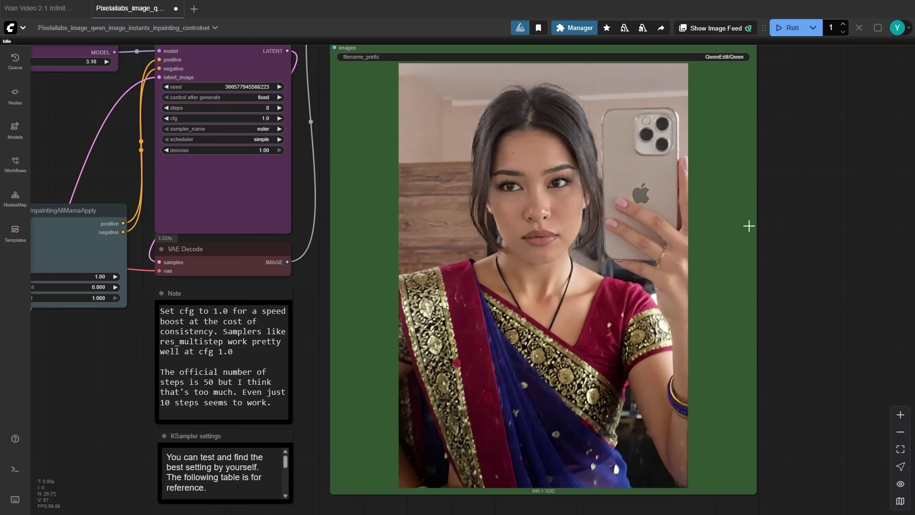
{"action": "scroll", "coordinate": [753, 226], "scroll_direction": "down", "scroll_amount": 1}
{"action": "scroll", "coordinate": [734, 238], "scroll_direction": "down", "scroll_amount": 7}
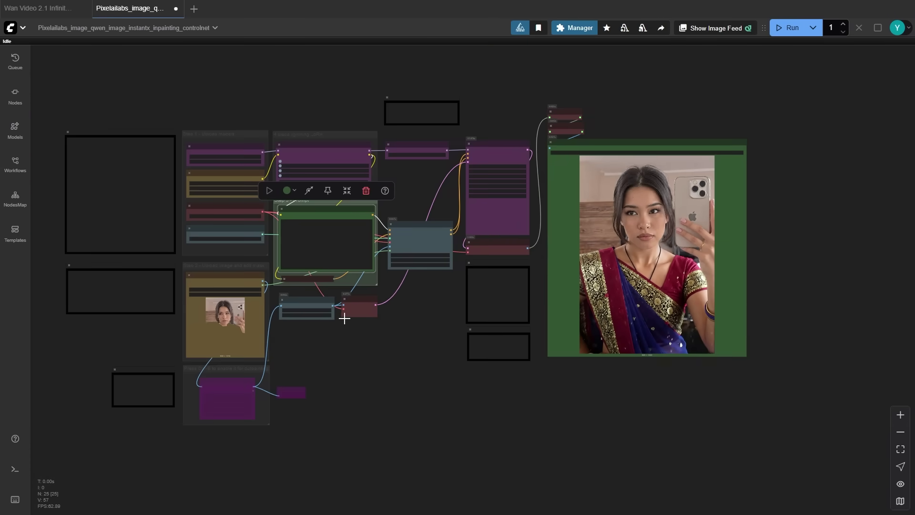
{"action": "scroll", "coordinate": [343, 317], "scroll_direction": "up", "scroll_amount": 2}
{"action": "scroll", "coordinate": [379, 312], "scroll_direction": "up", "scroll_amount": 2}
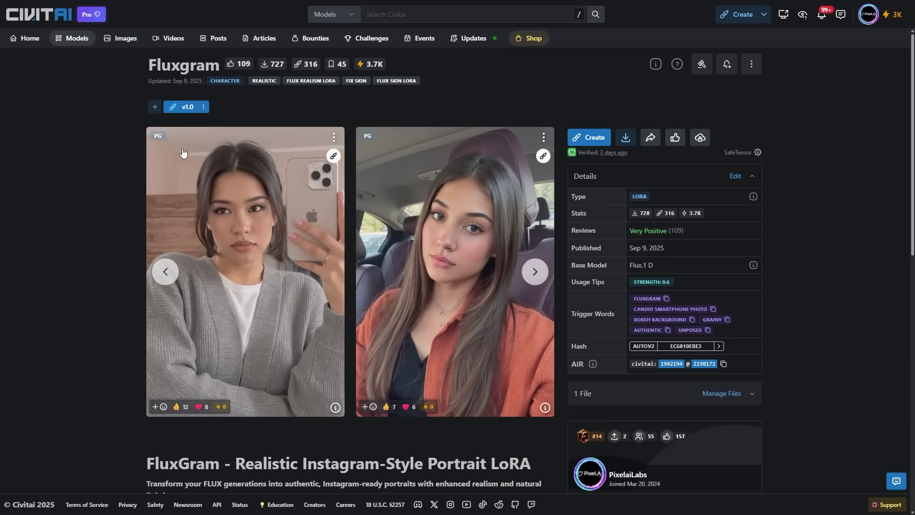
Step: Page through seven Fluxgram example images in the carousel
{"action": "left_click", "coordinate": [535, 272]}
{"action": "left_click", "coordinate": [534, 272]}
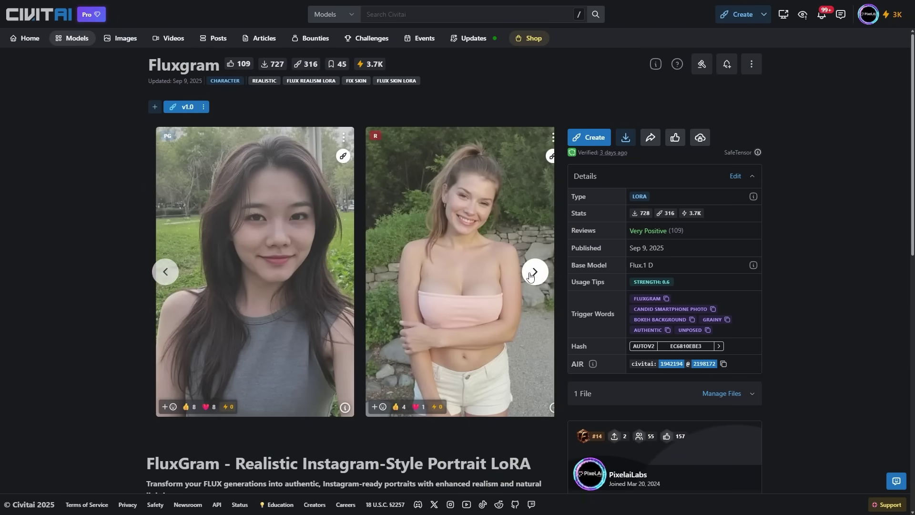
{"action": "left_click", "coordinate": [532, 274]}
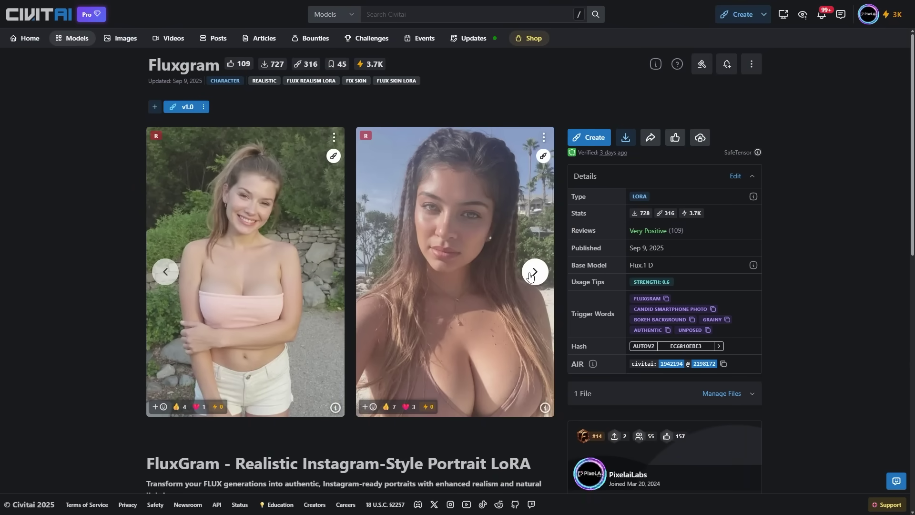
{"action": "left_click", "coordinate": [533, 272]}
{"action": "left_click", "coordinate": [534, 273]}
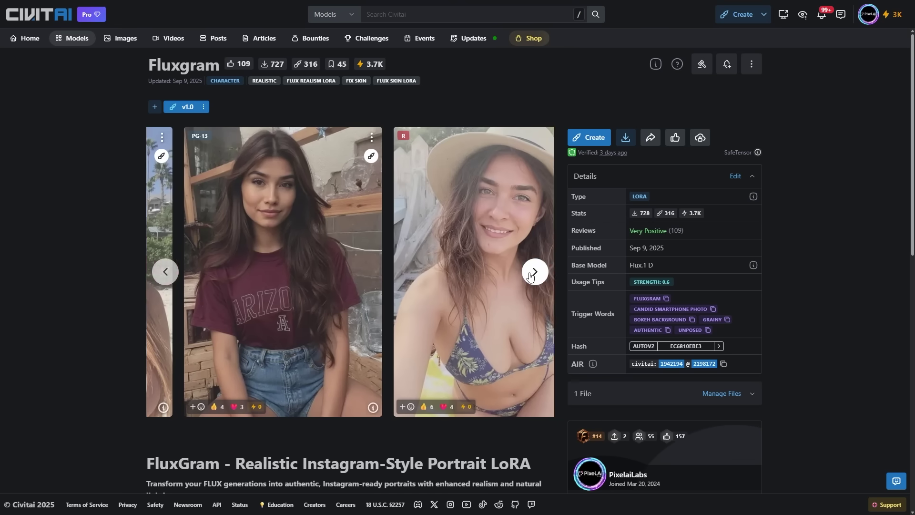
{"action": "left_click", "coordinate": [533, 273]}
{"action": "left_click", "coordinate": [533, 272]}
{"action": "left_click", "coordinate": [534, 273]}
Step: Expand the full Fluxgram description with Show More and scroll to its Recommended Settings
{"action": "scroll", "coordinate": [483, 319], "scroll_direction": "down", "scroll_amount": 5}
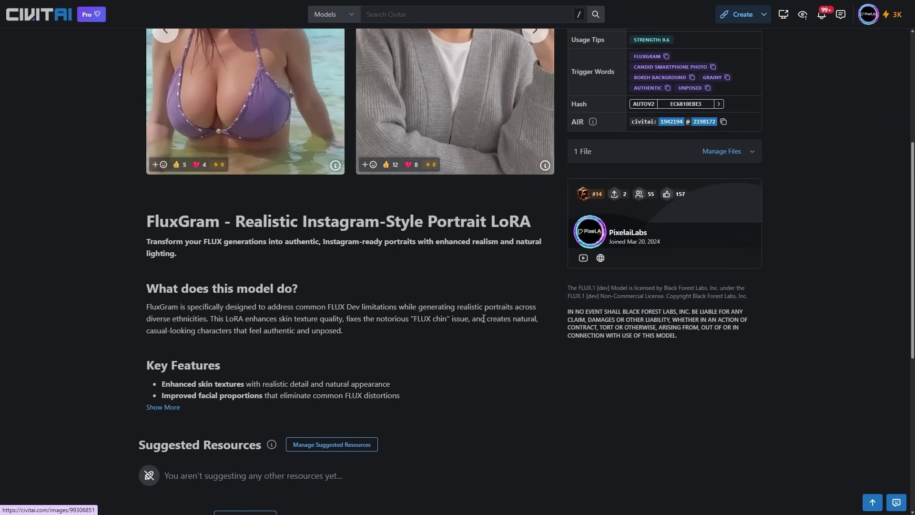
{"action": "scroll", "coordinate": [484, 318], "scroll_direction": "down", "scroll_amount": 3}
{"action": "left_click", "coordinate": [164, 316]}
{"action": "scroll", "coordinate": [380, 229], "scroll_direction": "down", "scroll_amount": 3}
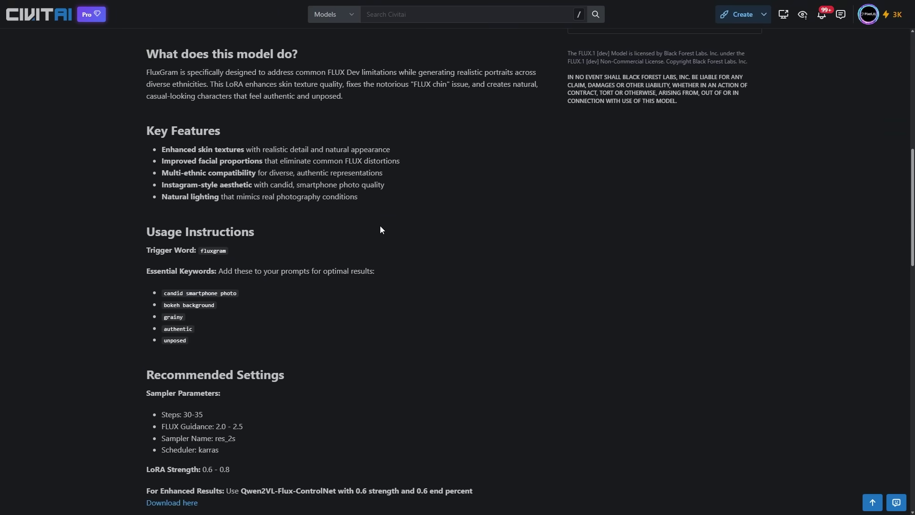
{"action": "scroll", "coordinate": [380, 229], "scroll_direction": "down", "scroll_amount": 1}
{"action": "scroll", "coordinate": [264, 103], "scroll_direction": "down", "scroll_amount": 4}
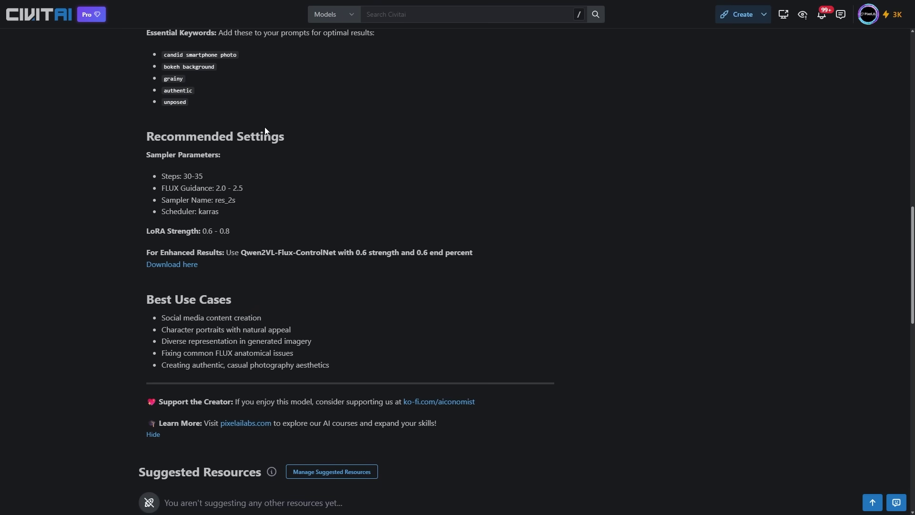
{"action": "scroll", "coordinate": [265, 130], "scroll_direction": "up", "scroll_amount": 15}
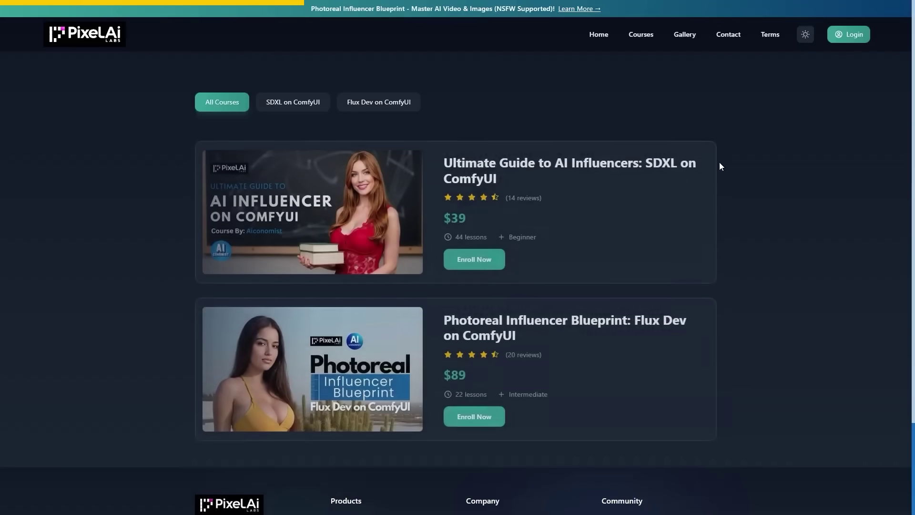
Step: From Courses, open the $89 Photoreal Influencer Blueprint: Flux Dev on ComfyUI page and scroll its details
{"action": "left_click", "coordinate": [648, 38]}
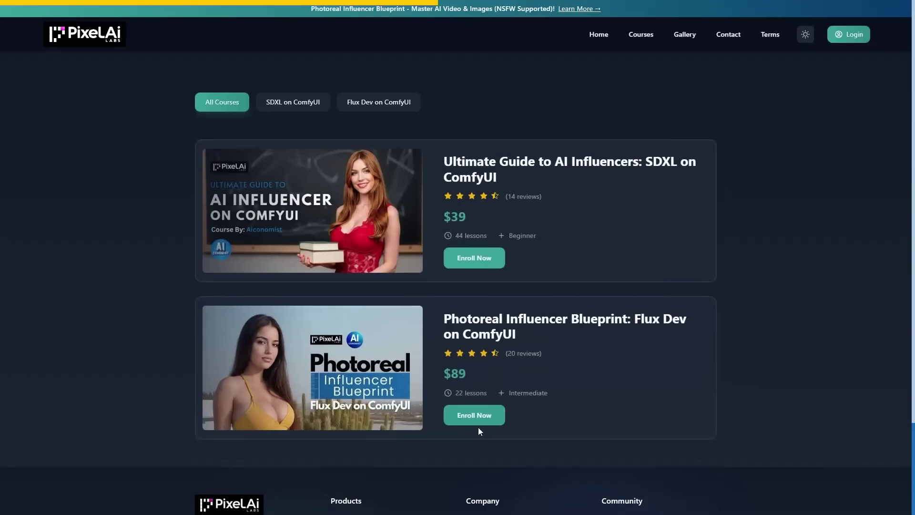
{"action": "left_click", "coordinate": [476, 415]}
{"action": "scroll", "coordinate": [887, 99], "scroll_direction": "down", "scroll_amount": 2}
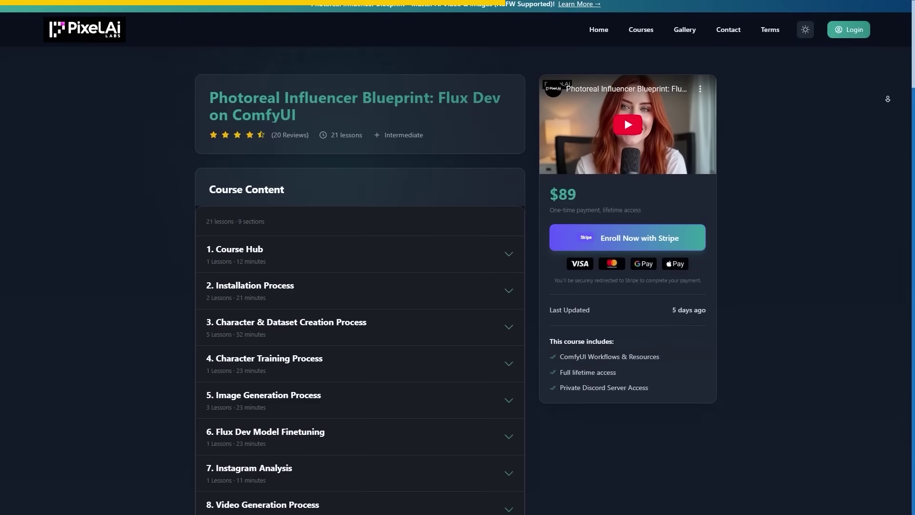
{"action": "scroll", "coordinate": [887, 99], "scroll_direction": "down", "scroll_amount": 1}
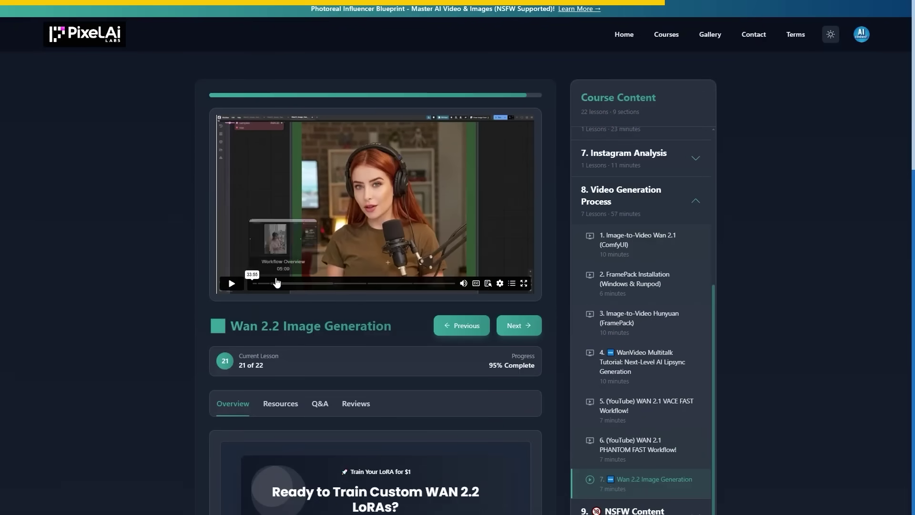
{"action": "scroll", "coordinate": [277, 282], "scroll_direction": "down", "scroll_amount": 4}
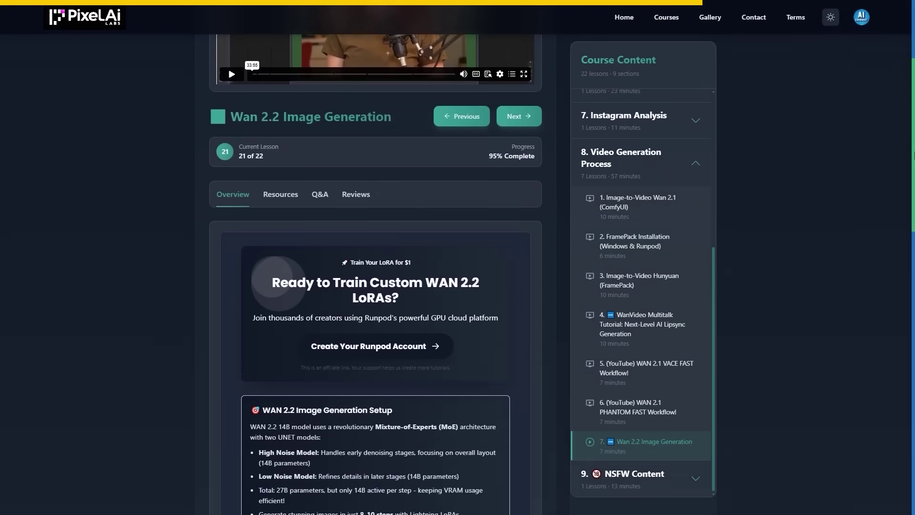
{"action": "left_click_drag", "start_coordinate": [912, 155], "coordinate": [911, 356]}
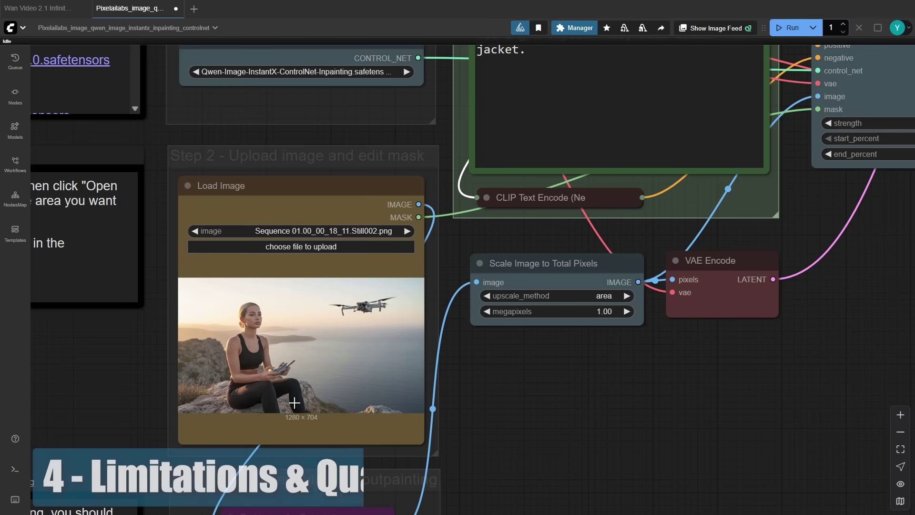
Step: In MaskEditor, paint a mask over the woman's shoulders, arm, torso and legs, leaving face and drone unmasked
{"action": "scroll", "coordinate": [291, 403], "scroll_direction": "up", "scroll_amount": 5}
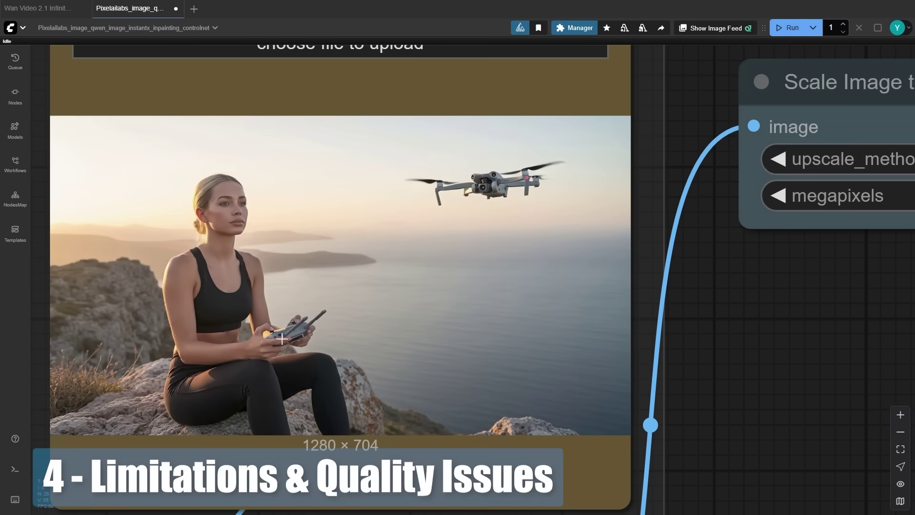
{"action": "right_click", "coordinate": [302, 405]}
{"action": "left_click", "coordinate": [374, 370]}
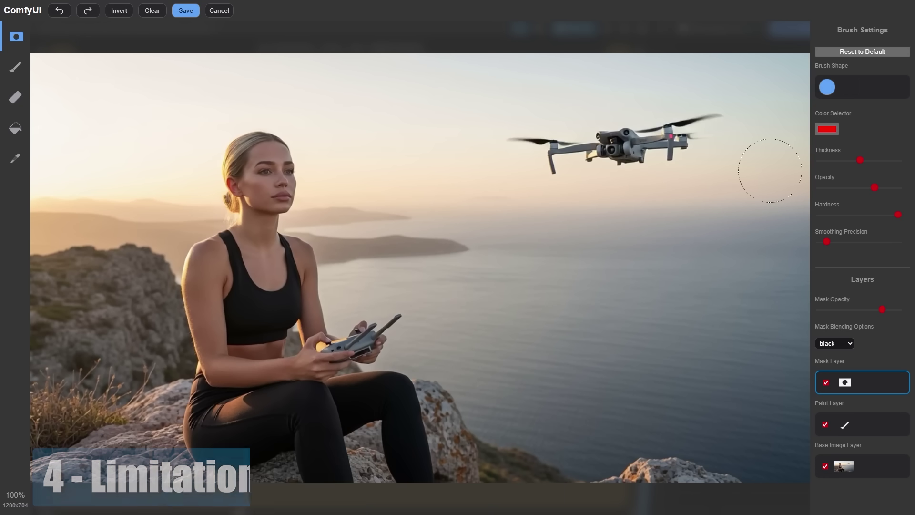
{"action": "mouse_move", "coordinate": [217, 238]}
{"action": "left_mouse_down"}
{"action": "mouse_move", "coordinate": [261, 237]}
{"action": "mouse_move", "coordinate": [284, 239]}
{"action": "mouse_move", "coordinate": [368, 327]}
{"action": "mouse_move", "coordinate": [351, 251]}
{"action": "mouse_move", "coordinate": [388, 303]}
{"action": "mouse_move", "coordinate": [349, 273]}
{"action": "mouse_move", "coordinate": [426, 237]}
{"action": "mouse_move", "coordinate": [416, 404]}
{"action": "mouse_move", "coordinate": [419, 423]}
{"action": "left_mouse_up"}
{"action": "scroll", "coordinate": [419, 422], "scroll_direction": "down", "scroll_amount": 3}
{"action": "scroll", "coordinate": [362, 410], "scroll_direction": "up", "scroll_amount": 2}
{"action": "mouse_move", "coordinate": [362, 409]}
{"action": "left_mouse_down"}
{"action": "mouse_move", "coordinate": [302, 422]}
{"action": "mouse_move", "coordinate": [323, 321]}
{"action": "mouse_move", "coordinate": [431, 415]}
{"action": "left_mouse_up"}
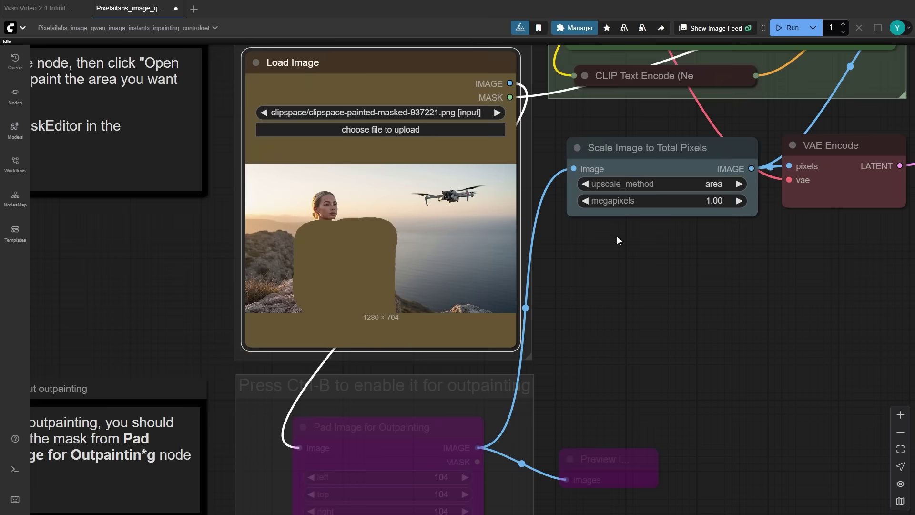
Step: Replace the denim jacket wording in the positive prompt with the sci-fi pilot suit description
{"action": "scroll", "coordinate": [532, 408], "scroll_direction": "down", "scroll_amount": 3}
{"action": "scroll", "coordinate": [533, 409], "scroll_direction": "up", "scroll_amount": 3}
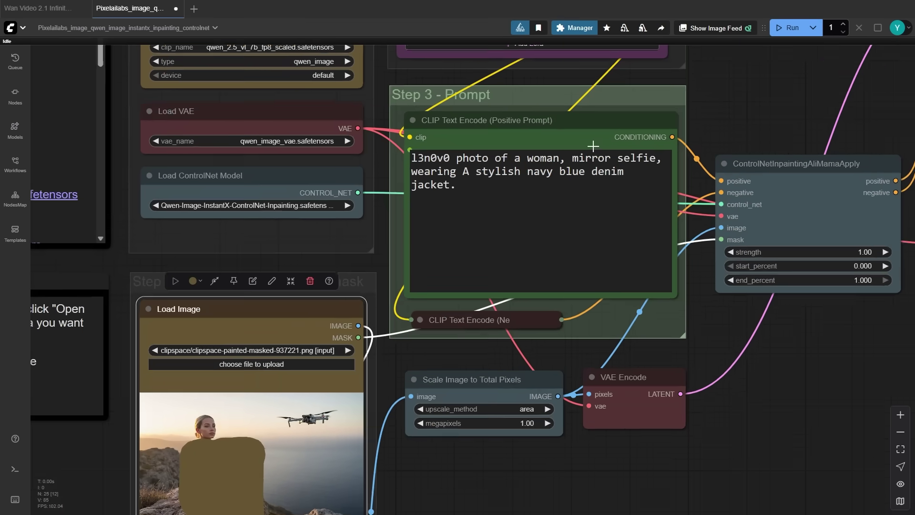
{"action": "left_click_drag", "start_coordinate": [460, 189], "coordinate": [450, 174]}
{"action": "type", "text": "A futuristic silver and white sci-fi pilot suit with glowing accents, holding a holographic interface on her wrist."}
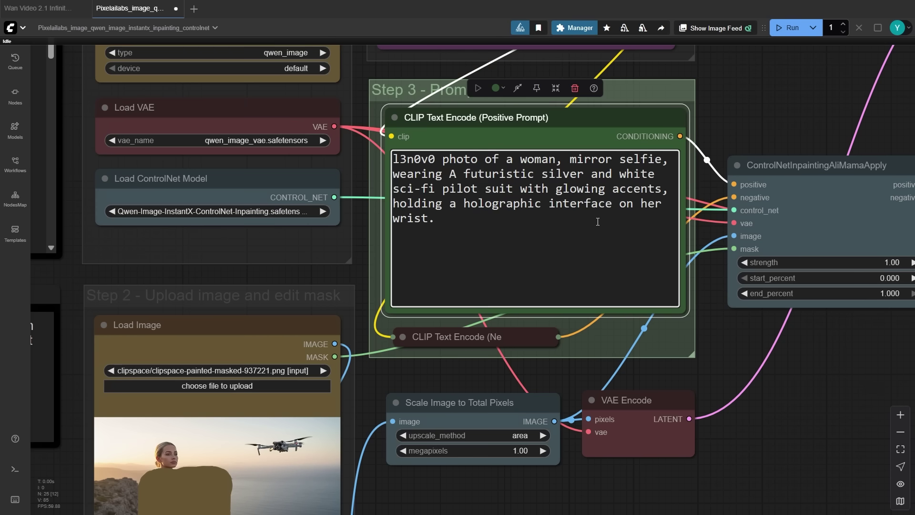
{"action": "scroll", "coordinate": [856, 251], "scroll_direction": "down", "scroll_amount": 6}
{"action": "scroll", "coordinate": [857, 250], "scroll_direction": "up", "scroll_amount": 8}
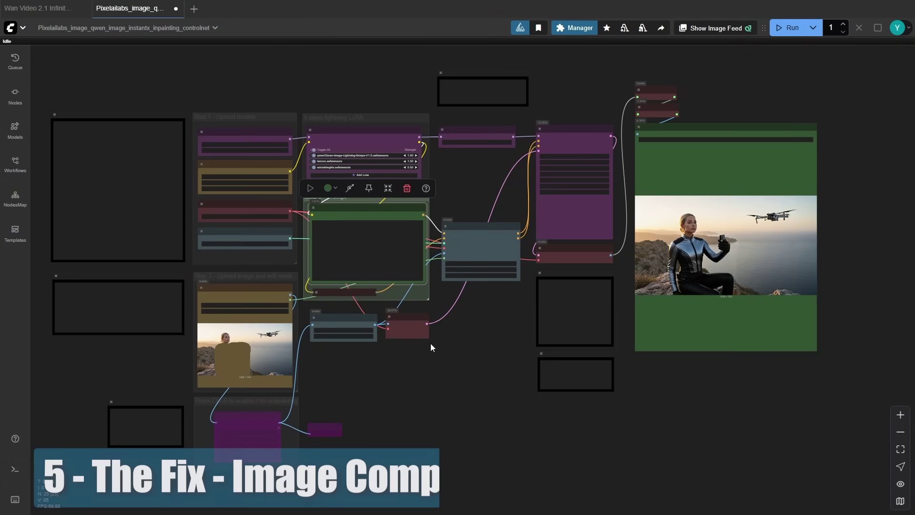
Step: Add a Get Image Size node fed by the scaled image and place it under Scale Image
{"action": "scroll", "coordinate": [430, 343], "scroll_direction": "up", "scroll_amount": 5}
{"action": "left_click_drag", "start_coordinate": [454, 390], "coordinate": [577, 349]}
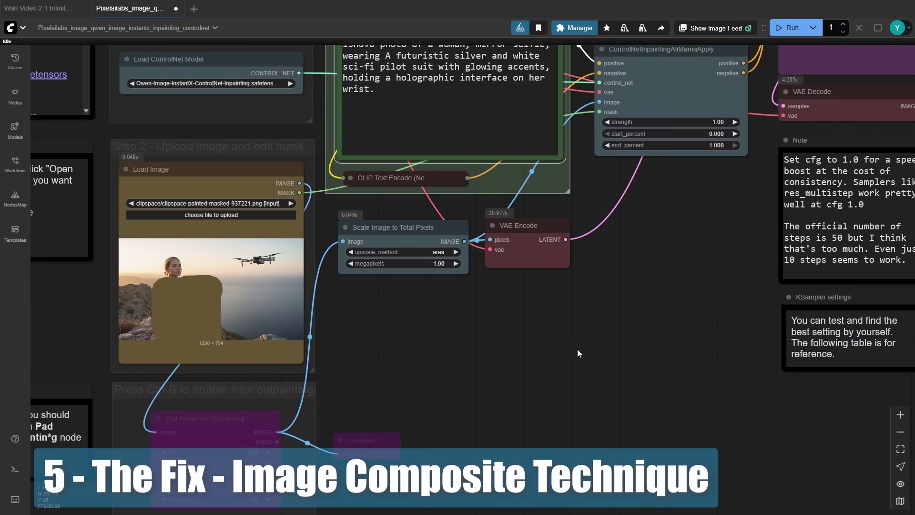
{"action": "double_click", "coordinate": [511, 324]}
{"action": "type", "text": "get"}
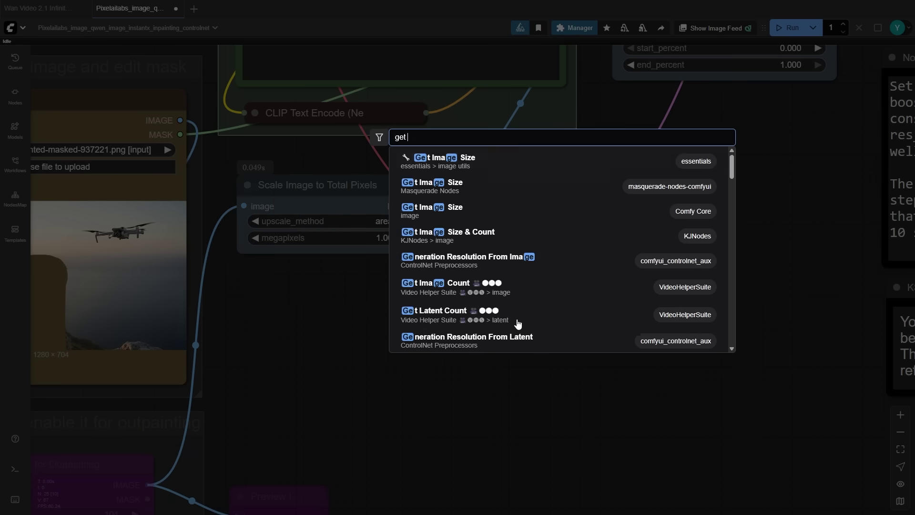
{"action": "type", "text": "image"}
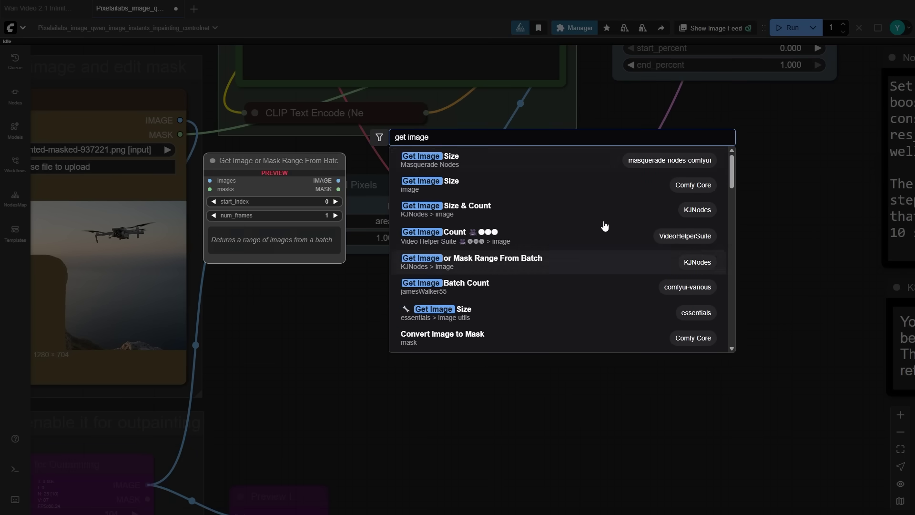
{"action": "left_click", "coordinate": [545, 182]}
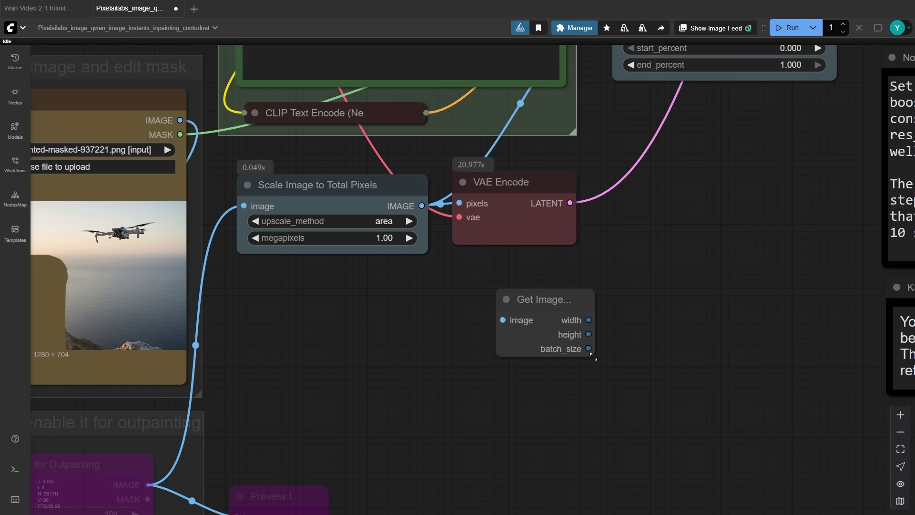
{"action": "left_click", "coordinate": [579, 350]}
{"action": "left_click_drag", "start_coordinate": [422, 205], "coordinate": [458, 330]}
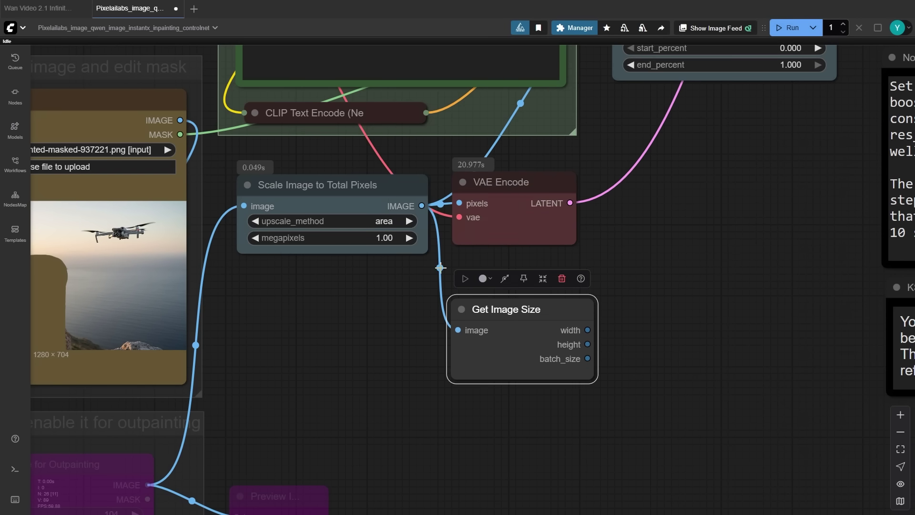
{"action": "scroll", "coordinate": [490, 320], "scroll_direction": "down", "scroll_amount": 2}
{"action": "left_click_drag", "start_coordinate": [533, 309], "coordinate": [384, 307]}
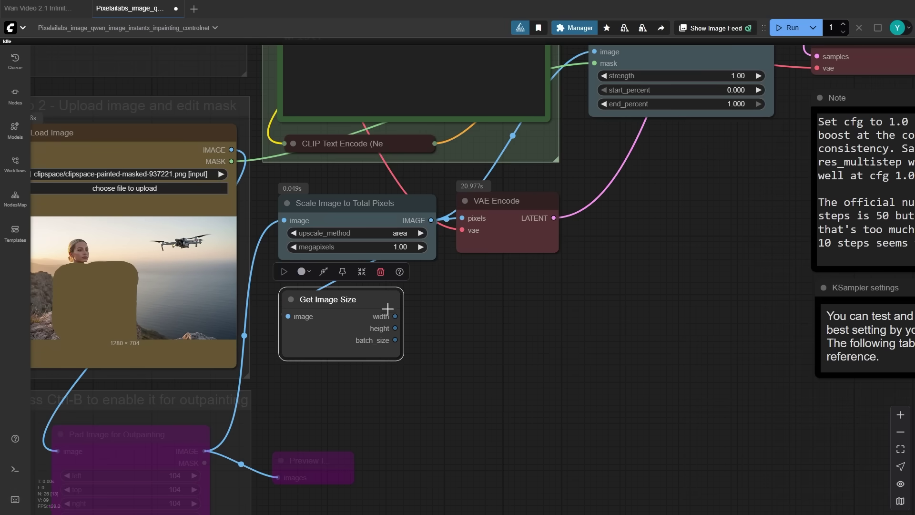
{"action": "left_click_drag", "start_coordinate": [502, 315], "coordinate": [588, 270]}
Step: Add Resize Image v2, linking the measured width and height and the original photo into it
{"action": "double_click", "coordinate": [595, 286]}
{"action": "type", "text": "resize"}
{"action": "key", "text": "Down"}
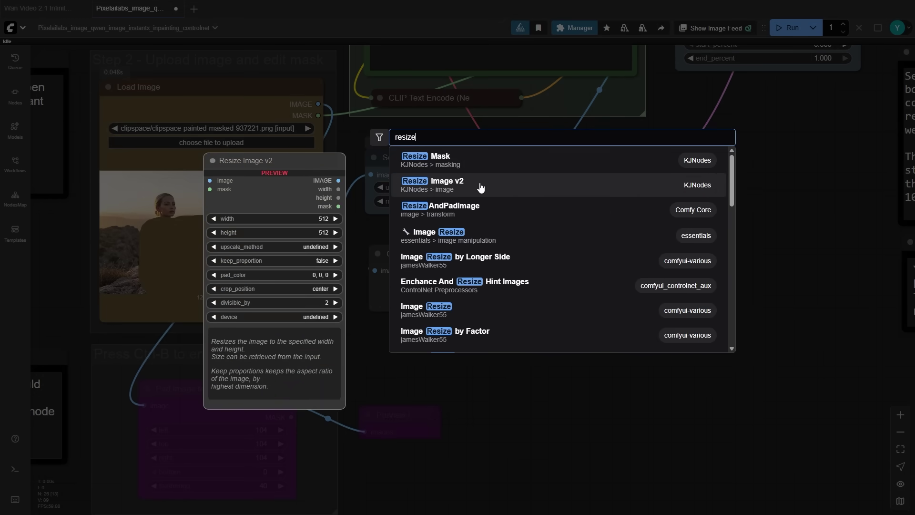
{"action": "key", "text": "Return"}
{"action": "left_click_drag", "start_coordinate": [482, 270], "coordinate": [543, 320]}
{"action": "left_click_drag", "start_coordinate": [482, 282], "coordinate": [543, 334]}
{"action": "left_click_drag", "start_coordinate": [318, 103], "coordinate": [535, 272]}
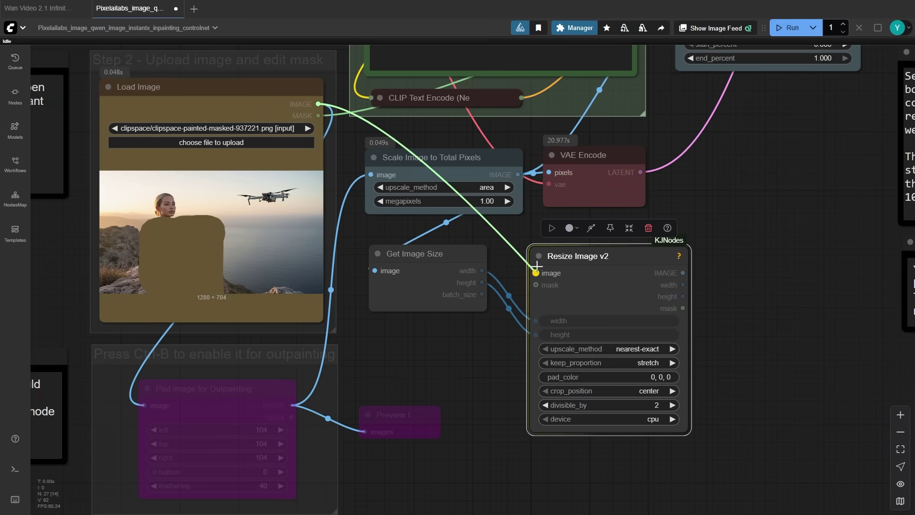
Step: Attach a Preview Image to the resized output and make Get Image Size measure the generated output
{"action": "left_click_drag", "start_coordinate": [483, 242], "coordinate": [349, 227]}
{"action": "left_click_drag", "start_coordinate": [548, 257], "coordinate": [619, 295]}
{"action": "scroll", "coordinate": [476, 183], "scroll_direction": "up", "scroll_amount": 2}
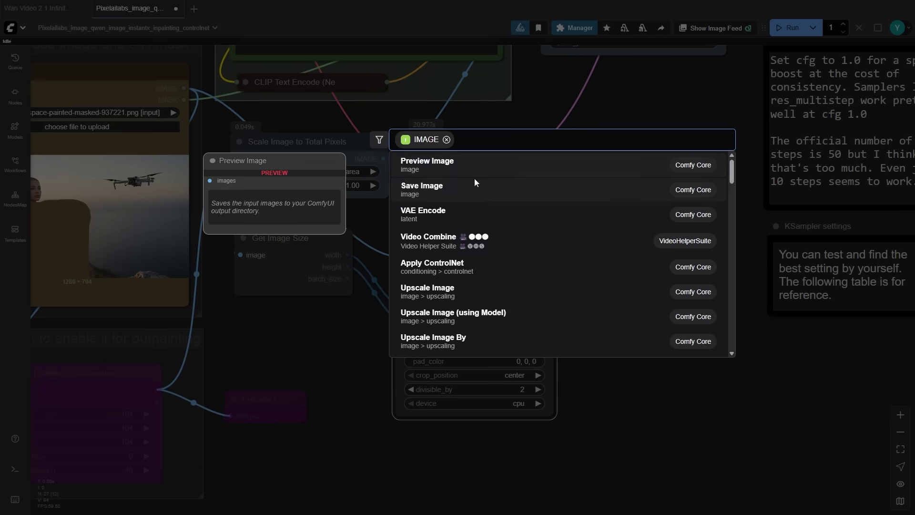
{"action": "left_click", "coordinate": [431, 162]}
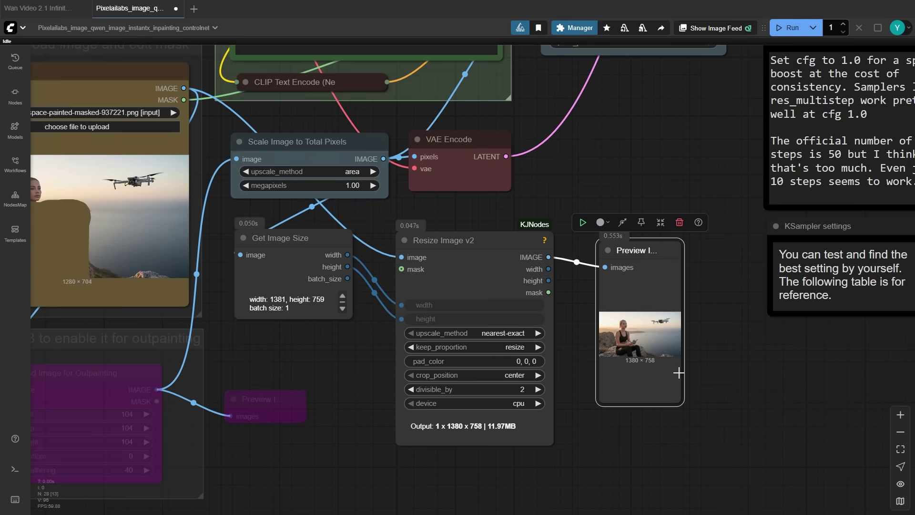
{"action": "scroll", "coordinate": [412, 326], "scroll_direction": "down", "scroll_amount": 3}
{"action": "left_click_drag", "start_coordinate": [168, 342], "coordinate": [737, 366]}
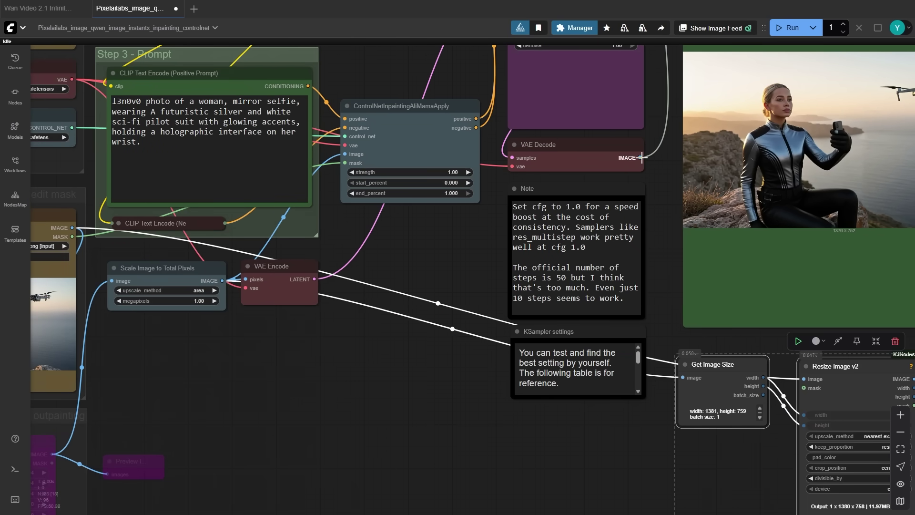
{"action": "left_click_drag", "start_coordinate": [640, 158], "coordinate": [682, 378]}
{"action": "left_click_drag", "start_coordinate": [649, 439], "coordinate": [449, 361]}
Step: Run the workflow, then rerun with Resize Image v2 keep_proportion set to stretch
{"action": "left_click", "coordinate": [782, 29]}
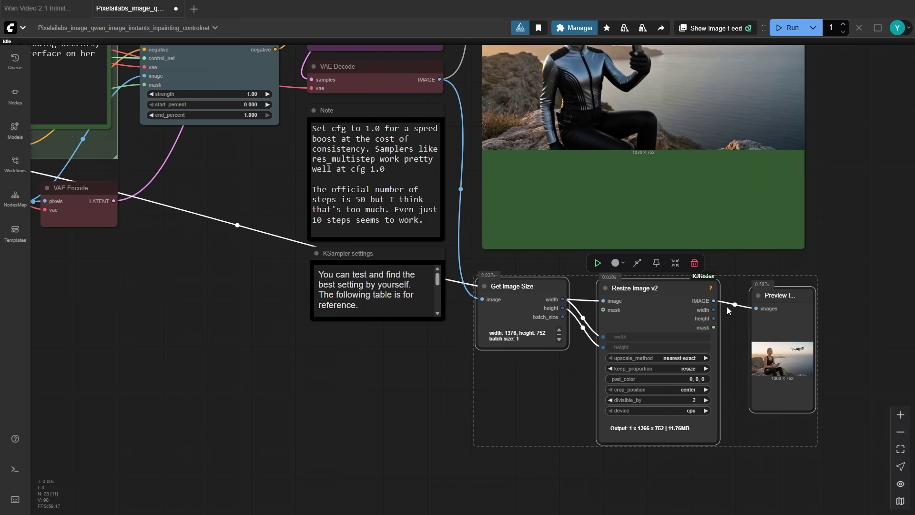
{"action": "scroll", "coordinate": [781, 364], "scroll_direction": "up", "scroll_amount": 5}
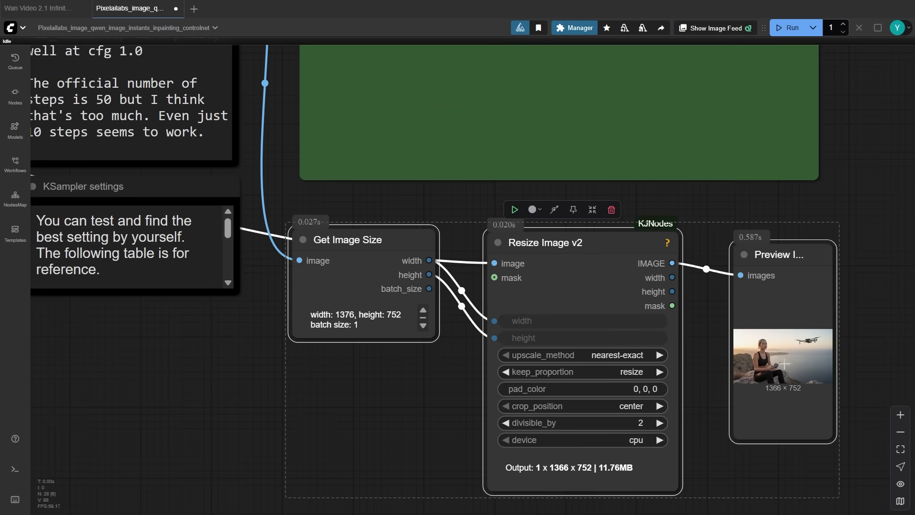
{"action": "scroll", "coordinate": [876, 362], "scroll_direction": "down", "scroll_amount": 6}
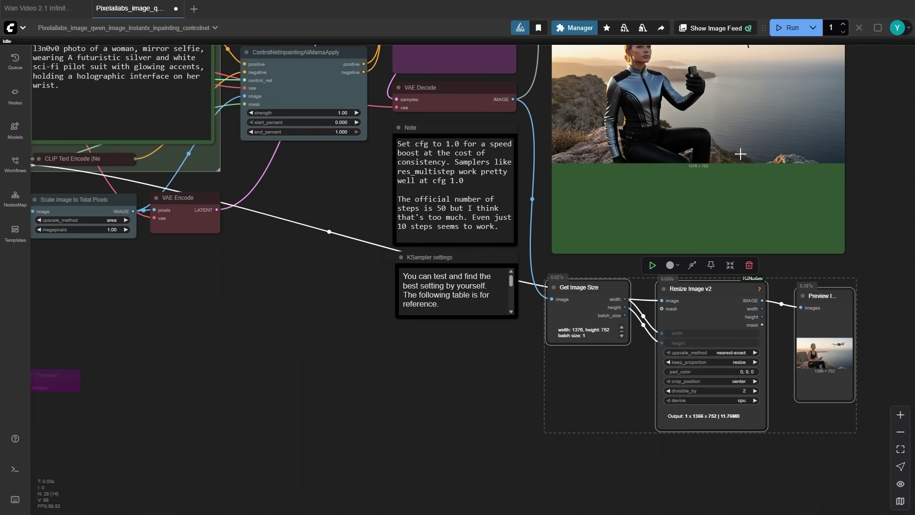
{"action": "scroll", "coordinate": [833, 299], "scroll_direction": "up", "scroll_amount": 5}
{"action": "scroll", "coordinate": [865, 333], "scroll_direction": "down", "scroll_amount": 4}
{"action": "scroll", "coordinate": [763, 162], "scroll_direction": "up", "scroll_amount": 4}
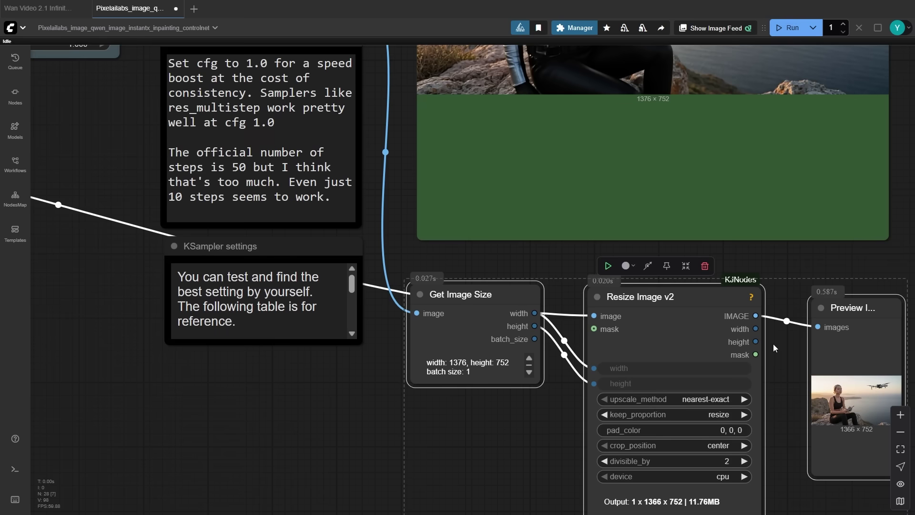
{"action": "left_click", "coordinate": [720, 414]}
{"action": "left_click", "coordinate": [743, 429]}
{"action": "scroll", "coordinate": [610, 500], "scroll_direction": "down", "scroll_amount": 4}
{"action": "left_click", "coordinate": [789, 28]}
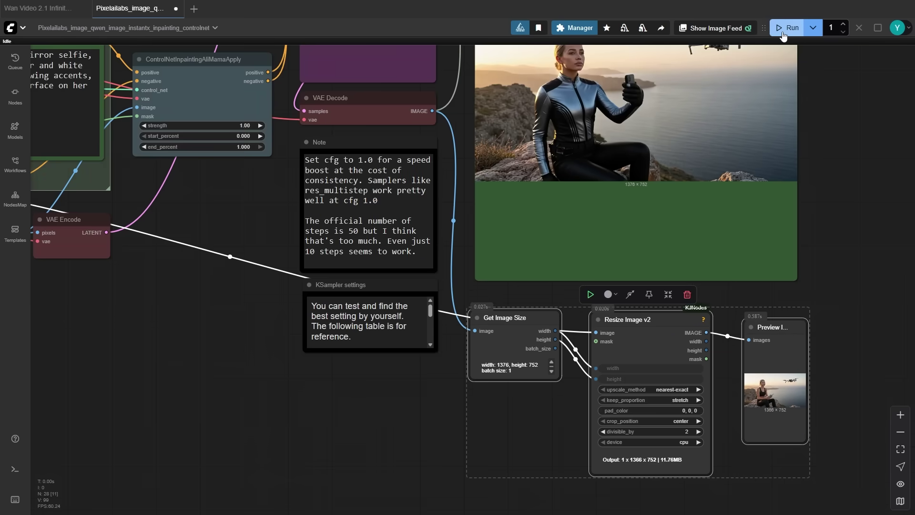
Step: Change keep_proportion to crop so the photo matches the 1376 × 752 output
{"action": "scroll", "coordinate": [788, 403], "scroll_direction": "up", "scroll_amount": 5}
{"action": "scroll", "coordinate": [787, 404], "scroll_direction": "up", "scroll_amount": 15}
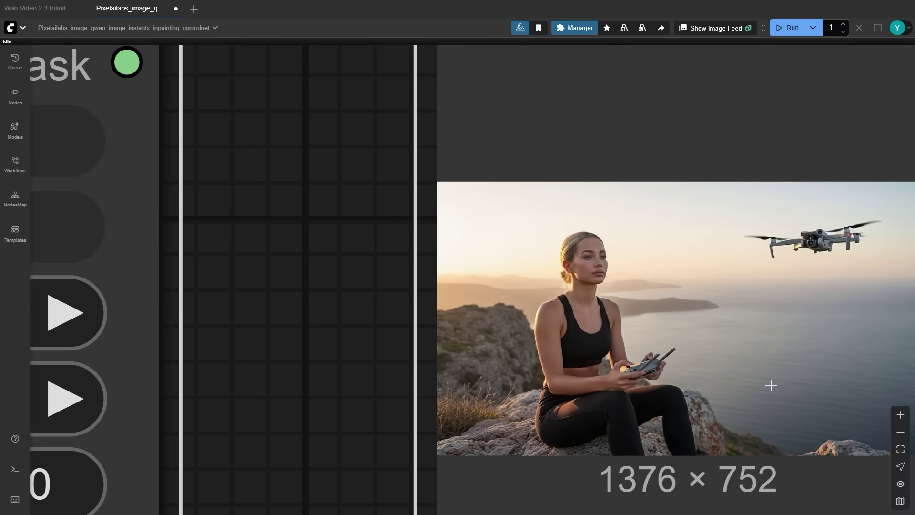
{"action": "scroll", "coordinate": [770, 385], "scroll_direction": "down", "scroll_amount": 12}
{"action": "scroll", "coordinate": [696, 309], "scroll_direction": "up", "scroll_amount": 1}
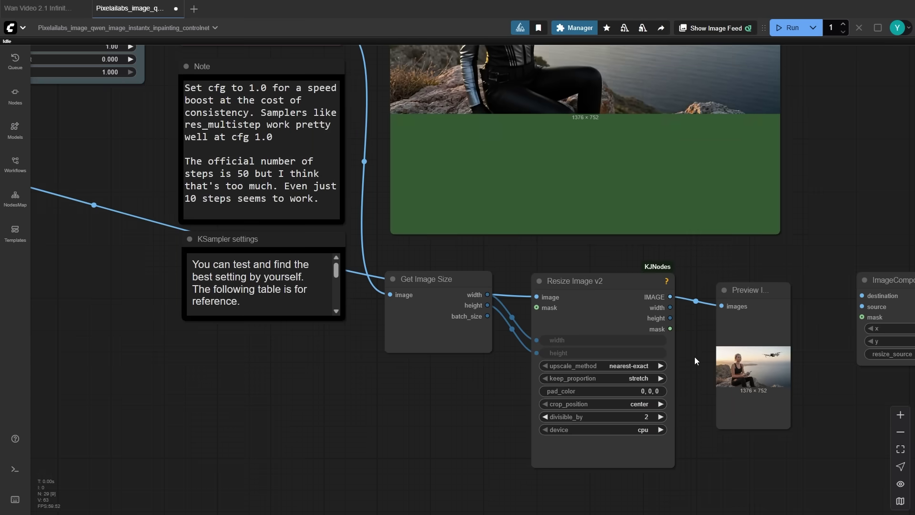
{"action": "left_click", "coordinate": [628, 373]}
{"action": "left_click", "coordinate": [634, 432]}
{"action": "scroll", "coordinate": [641, 362], "scroll_direction": "down", "scroll_amount": 2}
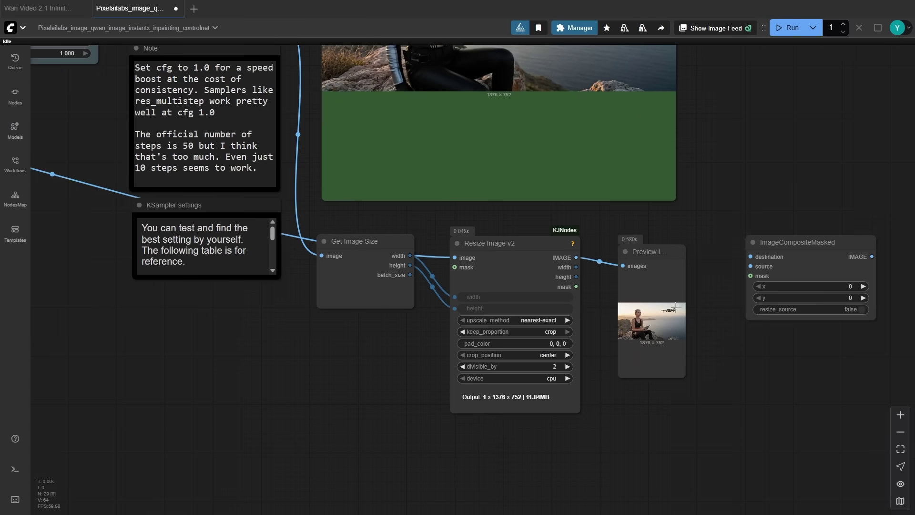
{"action": "scroll", "coordinate": [647, 315], "scroll_direction": "up", "scroll_amount": 6}
{"action": "scroll", "coordinate": [647, 315], "scroll_direction": "up", "scroll_amount": 12}
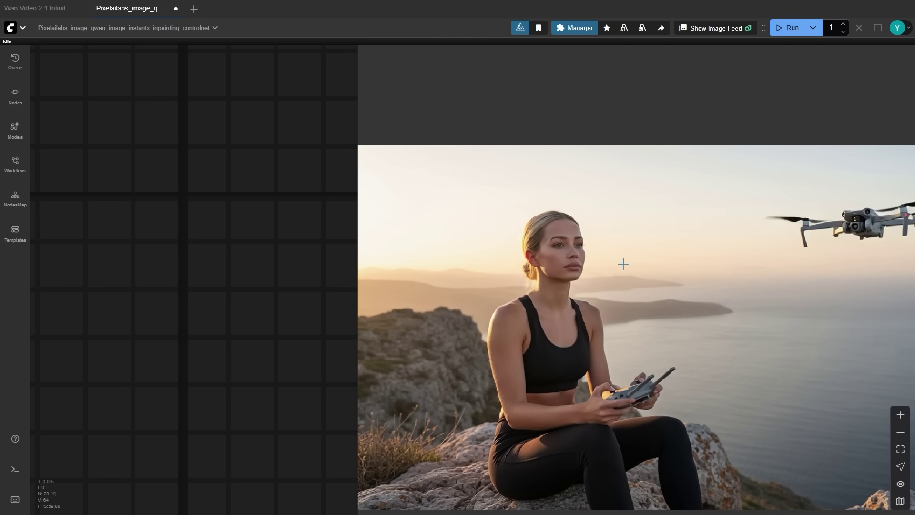
{"action": "scroll", "coordinate": [623, 263], "scroll_direction": "down", "scroll_amount": 15}
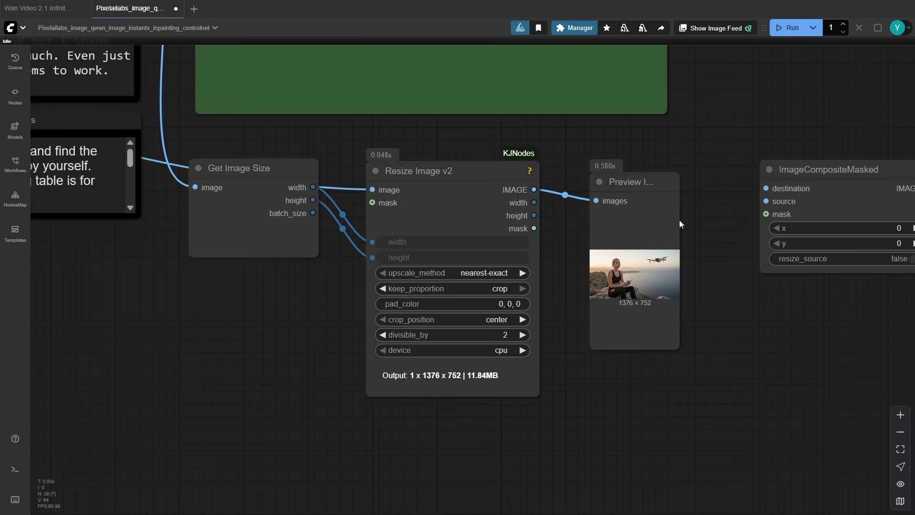
Step: Delete the old preview and wire the resized photo and its mask into ImageCompositeMasked
{"action": "left_click", "coordinate": [657, 202]}
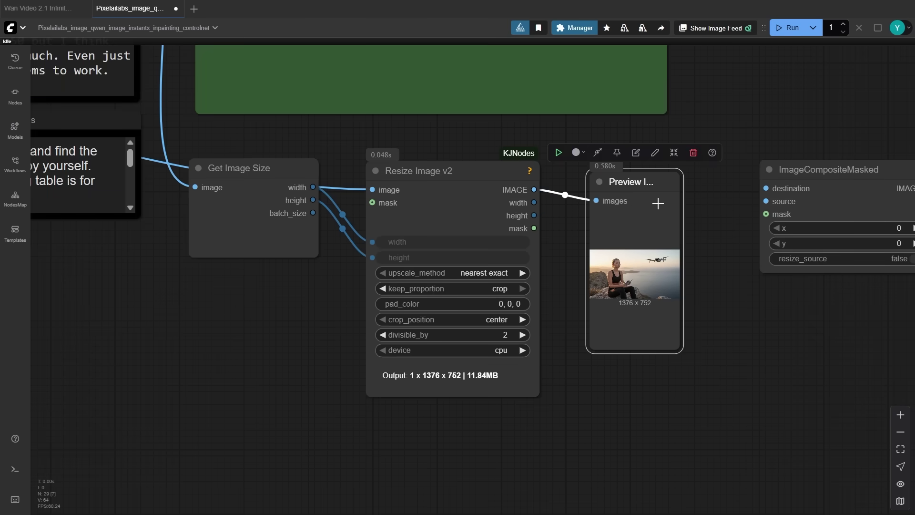
{"action": "key", "text": "Delete"}
{"action": "left_click_drag", "start_coordinate": [853, 169], "coordinate": [728, 167]}
{"action": "mouse_move", "coordinate": [579, 189]}
{"action": "left_mouse_down"}
{"action": "mouse_move", "coordinate": [573, 263]}
{"action": "mouse_move", "coordinate": [635, 256]}
{"action": "left_mouse_up"}
{"action": "scroll", "coordinate": [585, 313], "scroll_direction": "down", "scroll_amount": 4}
{"action": "scroll", "coordinate": [584, 313], "scroll_direction": "down", "scroll_amount": 5}
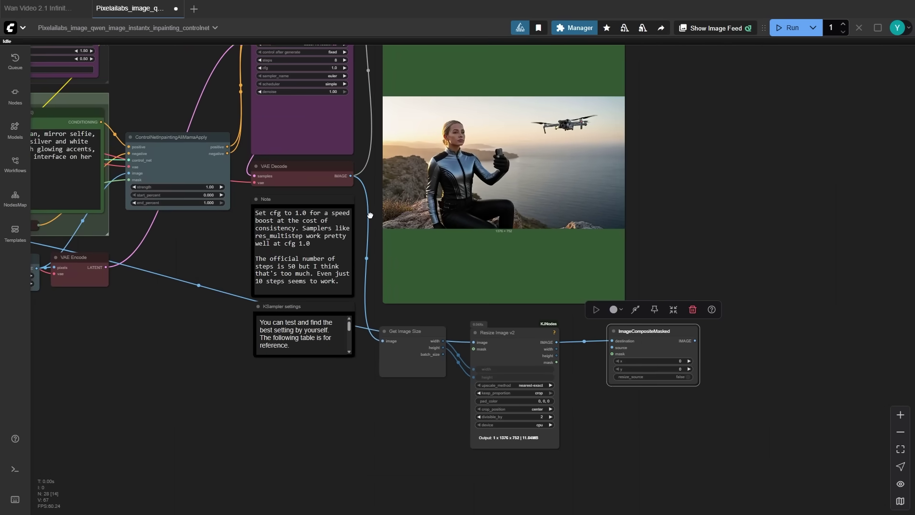
{"action": "scroll", "coordinate": [579, 404], "scroll_direction": "down", "scroll_amount": 2}
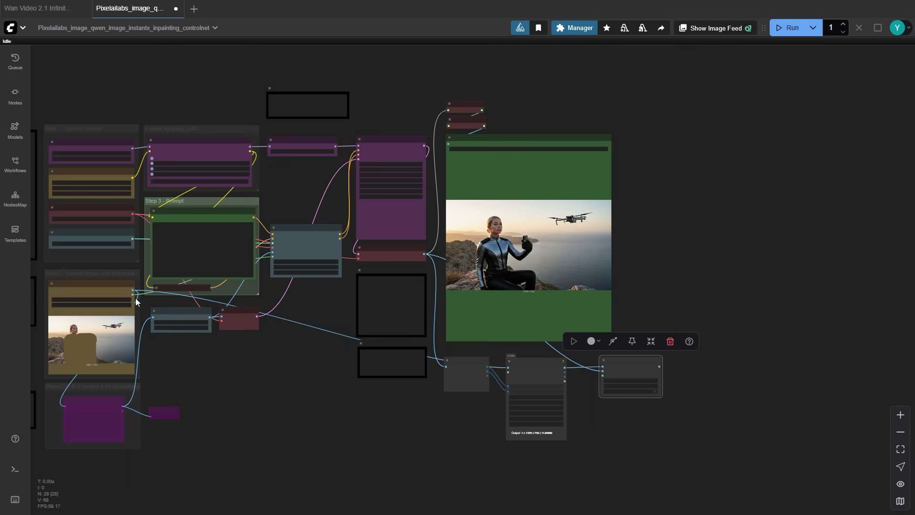
{"action": "scroll", "coordinate": [606, 381], "scroll_direction": "up", "scroll_amount": 6}
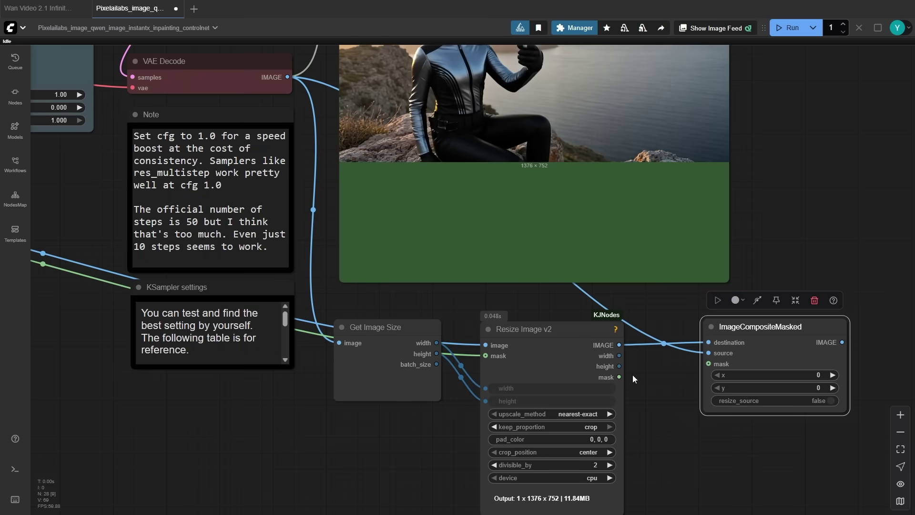
{"action": "left_click_drag", "start_coordinate": [619, 377], "coordinate": [708, 363]}
Step: Add a Preview Image node on ImageCompositeMasked's IMAGE output to show the 1376 × 752 composite
{"action": "left_click_drag", "start_coordinate": [650, 355], "coordinate": [539, 330]}
{"action": "left_click_drag", "start_coordinate": [729, 316], "coordinate": [825, 322]}
{"action": "left_click", "coordinate": [457, 158]}
{"action": "left_click_drag", "start_coordinate": [741, 100], "coordinate": [550, 329]}
{"action": "scroll", "coordinate": [550, 329], "scroll_direction": "up", "scroll_amount": 15}
{"action": "scroll", "coordinate": [507, 273], "scroll_direction": "up", "scroll_amount": 3}
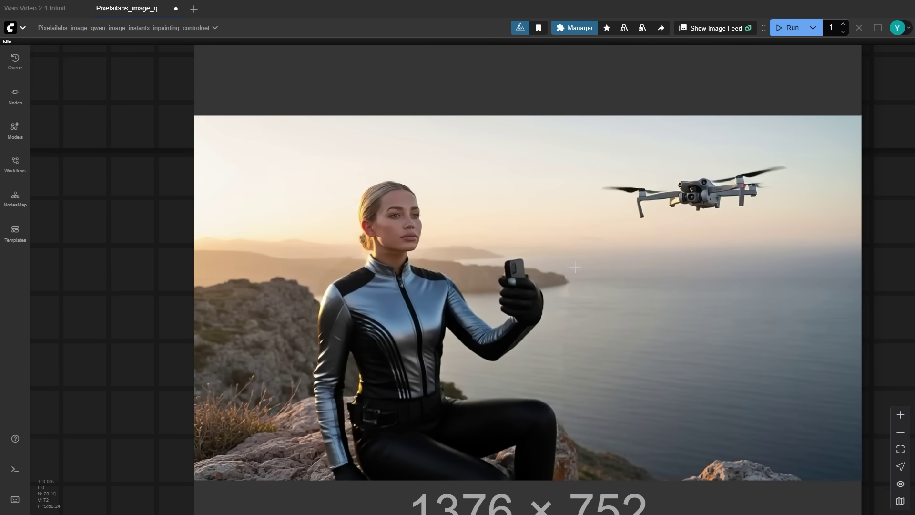
{"action": "scroll", "coordinate": [575, 267], "scroll_direction": "down", "scroll_amount": 2}
{"action": "scroll", "coordinate": [575, 268], "scroll_direction": "down", "scroll_amount": 10}
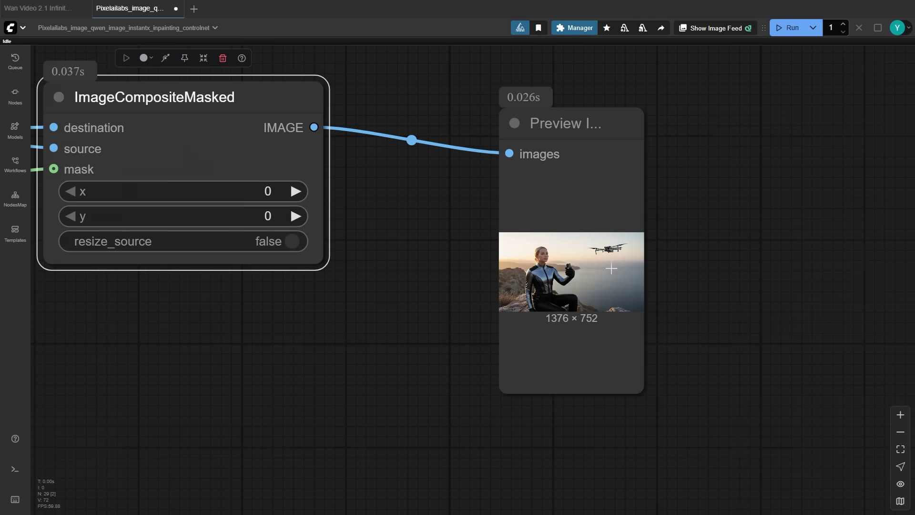
{"action": "scroll", "coordinate": [610, 276], "scroll_direction": "down", "scroll_amount": 3}
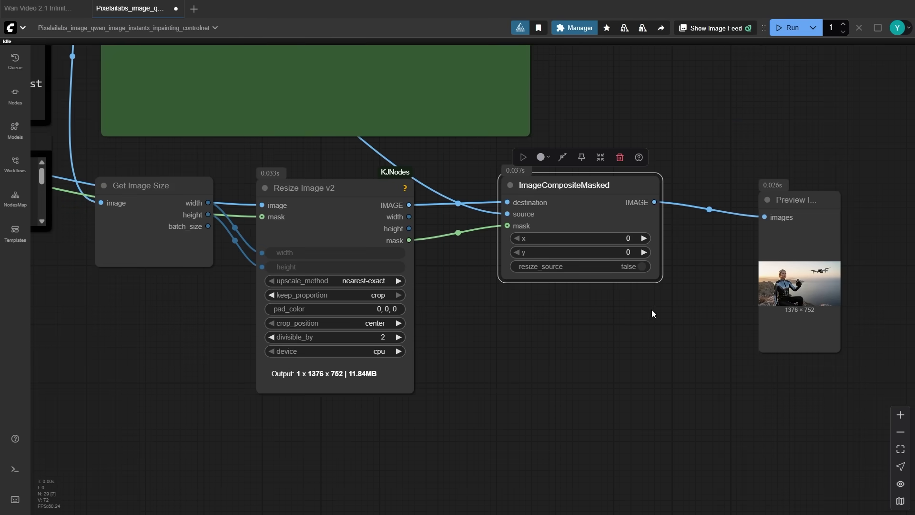
Step: Add a Grow Mask With Blur node between the resized mask and the composite's mask input
{"action": "double_click", "coordinate": [502, 341]}
{"action": "type", "text": "blur mask"}
{"action": "left_click", "coordinate": [536, 212]}
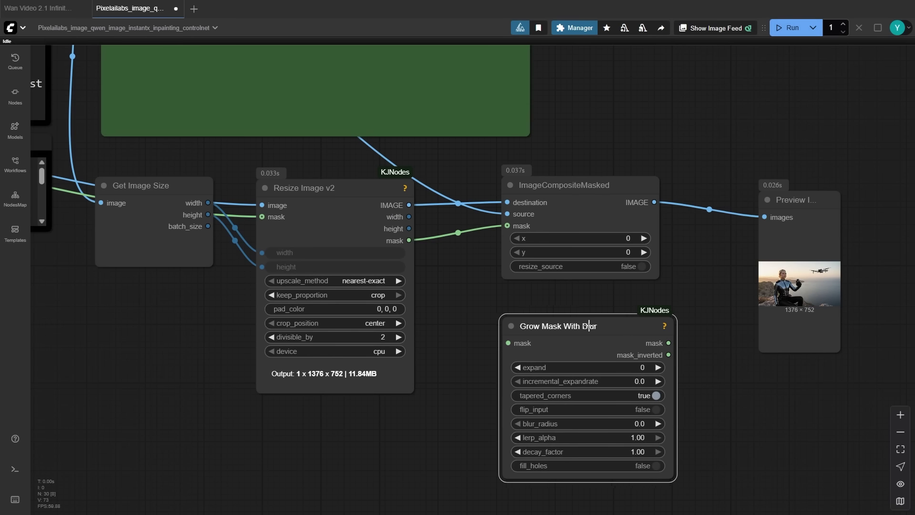
{"action": "left_click_drag", "start_coordinate": [409, 241], "coordinate": [510, 342]}
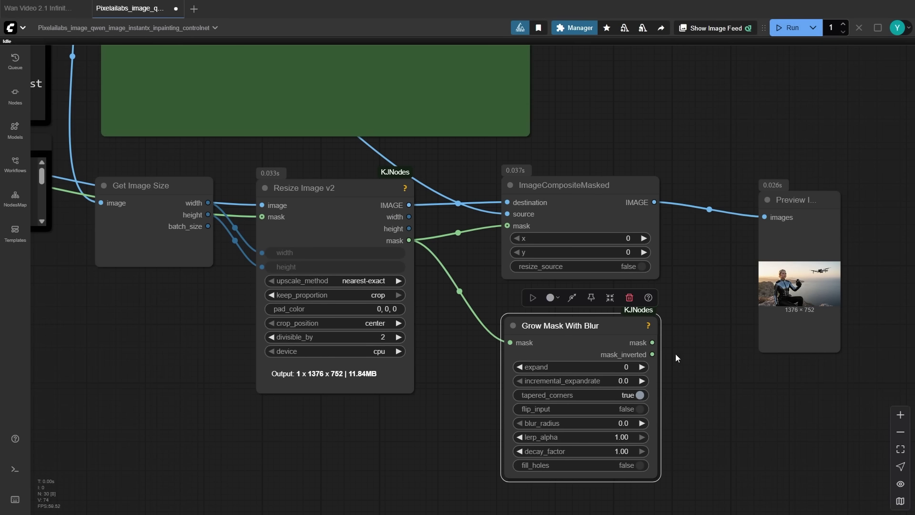
{"action": "left_click_drag", "start_coordinate": [653, 342], "coordinate": [507, 225]}
Step: Set Grow Mask With Blur's expand to 5 and blur_radius to 5.0
{"action": "left_click", "coordinate": [634, 366]}
{"action": "type", "text": "5"}
{"action": "key", "text": "Return"}
{"action": "left_click", "coordinate": [622, 423]}
{"action": "type", "text": "5"}
{"action": "key", "text": "Return"}
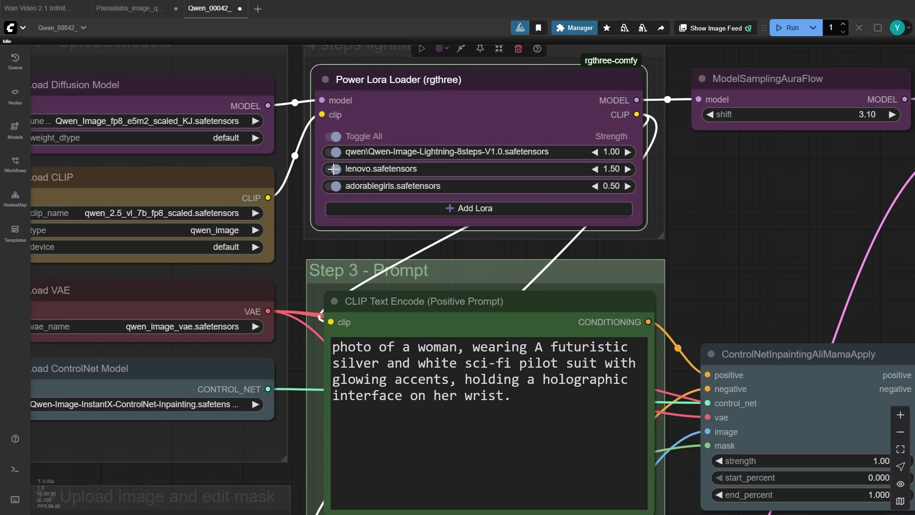
Step: Disable the lenovo and adorablegirls LoRAs in Power Lora Loader and review the positive prompt text
{"action": "left_click", "coordinate": [333, 168]}
{"action": "left_click", "coordinate": [333, 185]}
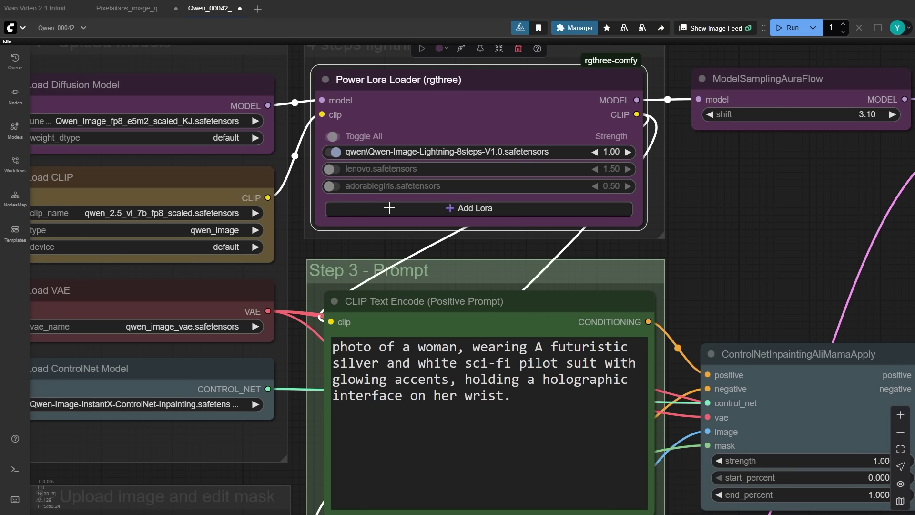
{"action": "left_click", "coordinate": [605, 391]}
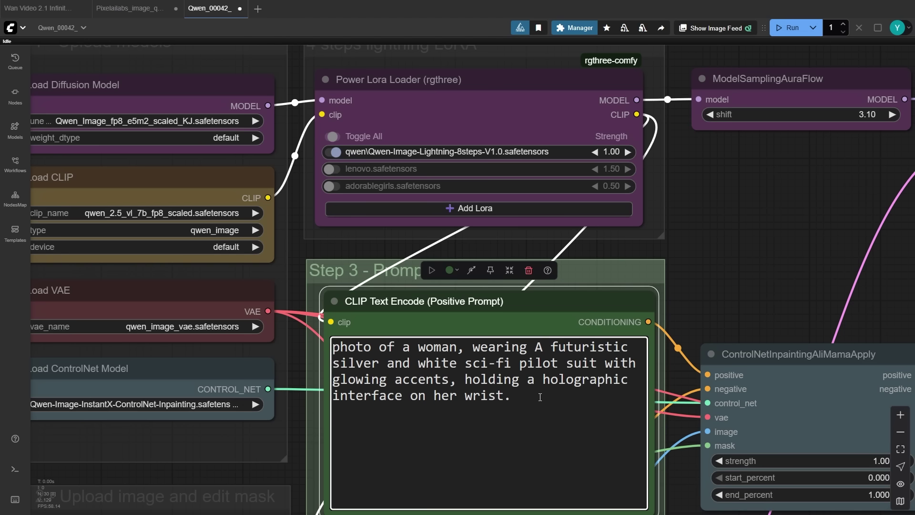
{"action": "left_click_drag", "start_coordinate": [532, 395], "coordinate": [184, 311]}
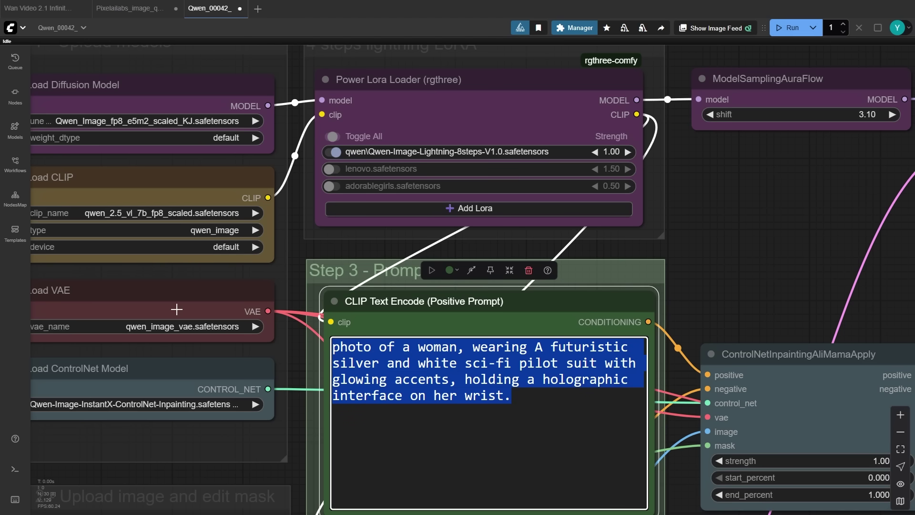
{"action": "left_click", "coordinate": [512, 381]}
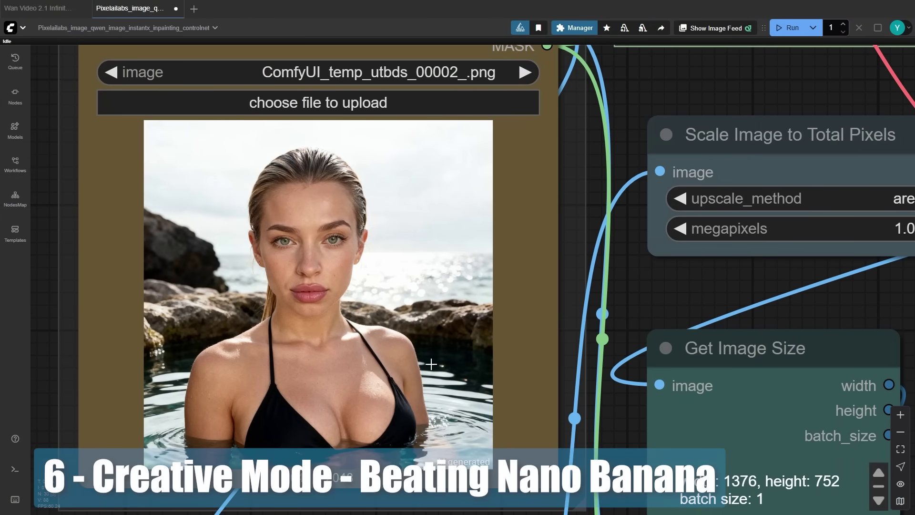
Step: In MaskEditor, mask the woman's hair and body down to the water line
{"action": "right_click", "coordinate": [387, 364]}
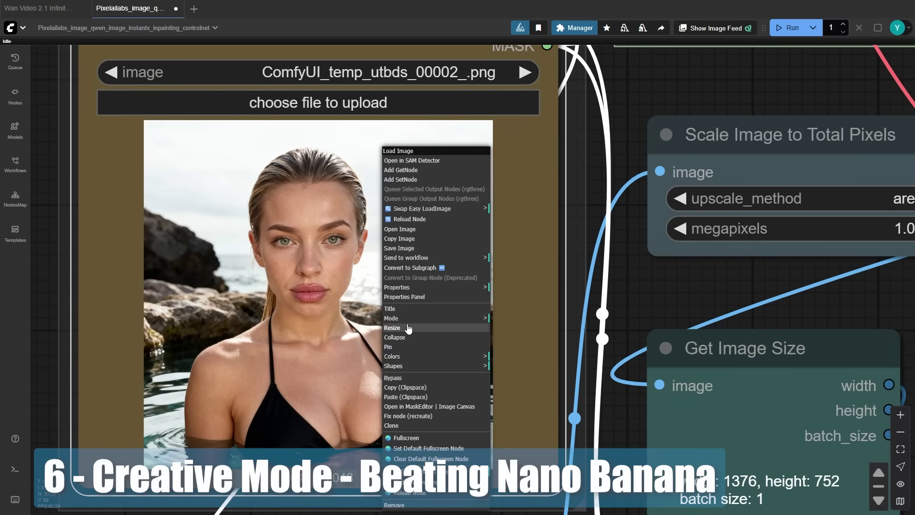
{"action": "left_click", "coordinate": [445, 411]}
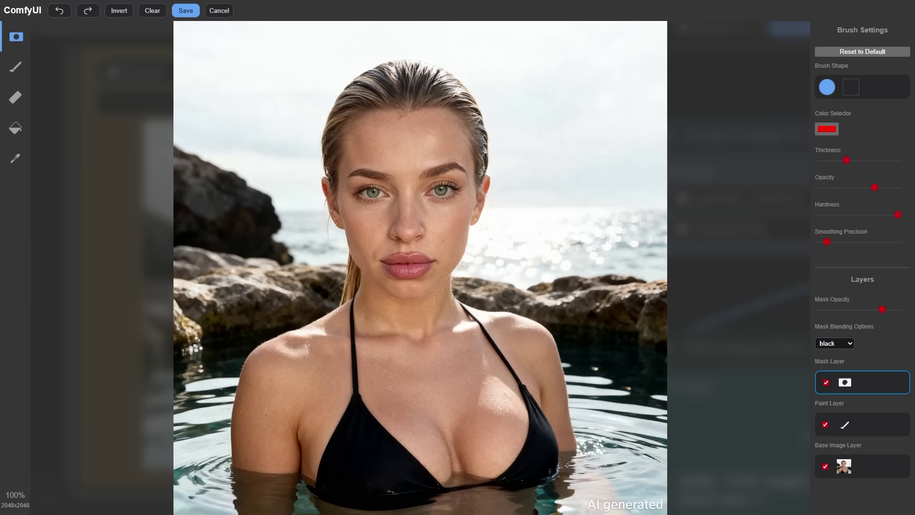
{"action": "scroll", "coordinate": [317, 308], "scroll_direction": "up", "scroll_amount": 5}
{"action": "mouse_move", "coordinate": [391, 53]}
{"action": "left_mouse_down"}
{"action": "mouse_move", "coordinate": [490, 266]}
{"action": "mouse_move", "coordinate": [309, 328]}
{"action": "mouse_move", "coordinate": [663, 502]}
{"action": "left_mouse_up"}
{"action": "left_click_drag", "start_coordinate": [355, 289], "coordinate": [505, 512]}
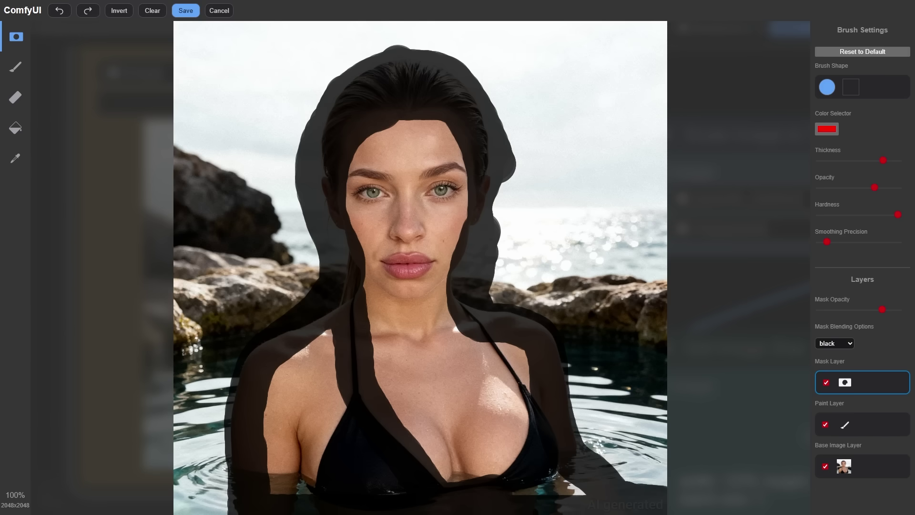
{"action": "left_click_drag", "start_coordinate": [334, 329], "coordinate": [267, 486]}
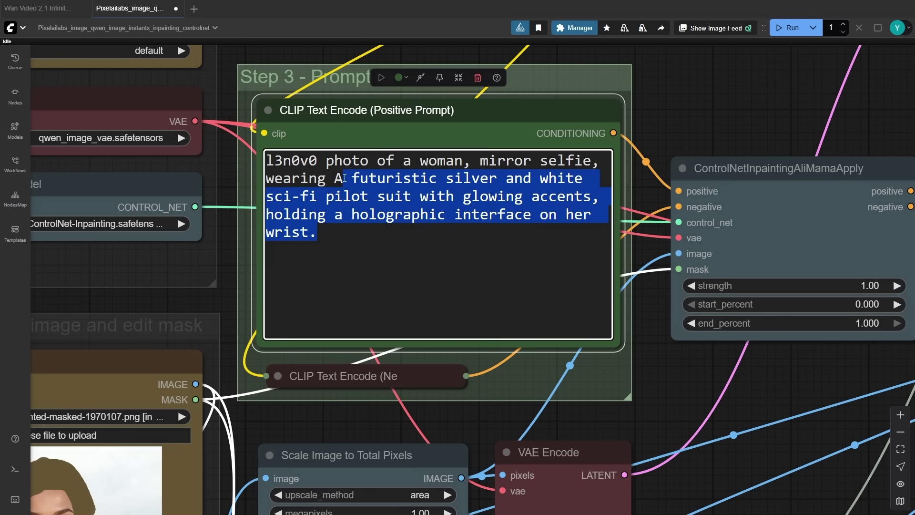
Step: Replace the positive prompt with the detailed mermaid description and view the mermaid result
{"action": "left_click_drag", "start_coordinate": [477, 181], "coordinate": [324, 166]}
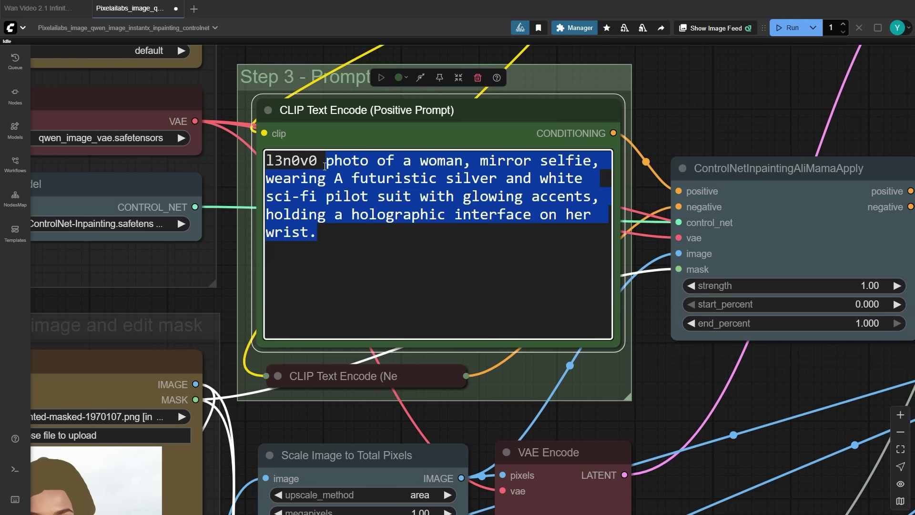
{"action": "type", "text": "A majestic mermaid with flowing, iridescent blue and green hair, sparkling scales on her shoulders, and enchanting, luminescent eyes, emerging from the water."}
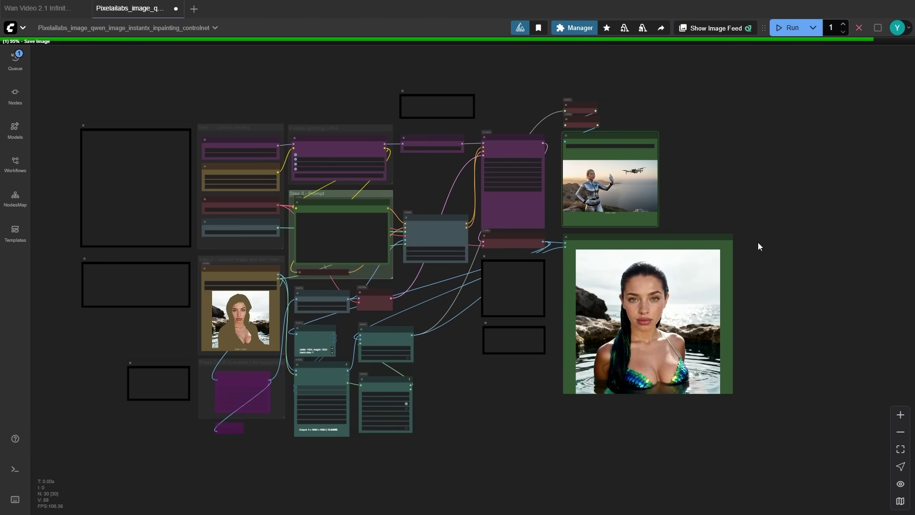
{"action": "scroll", "coordinate": [744, 376], "scroll_direction": "up", "scroll_amount": 6}
{"action": "scroll", "coordinate": [744, 336], "scroll_direction": "up", "scroll_amount": 5}
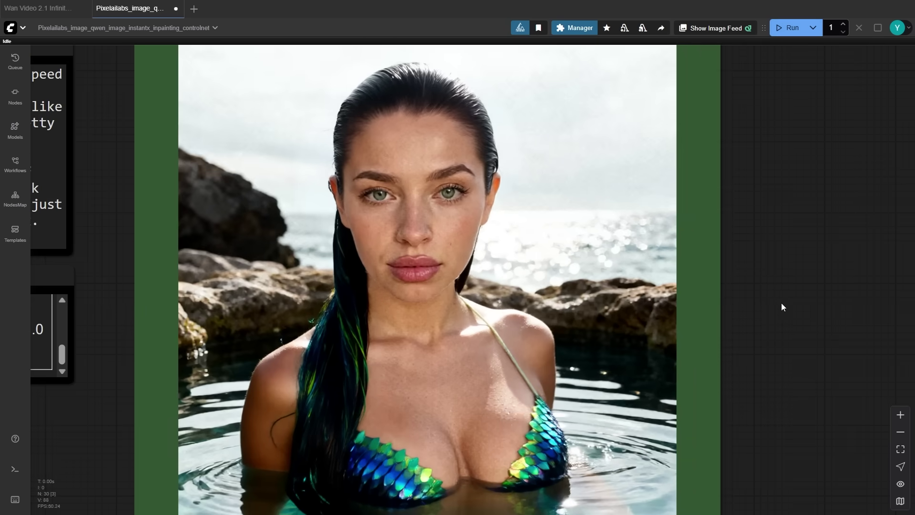
{"action": "left_click_drag", "start_coordinate": [782, 306], "coordinate": [843, 286]}
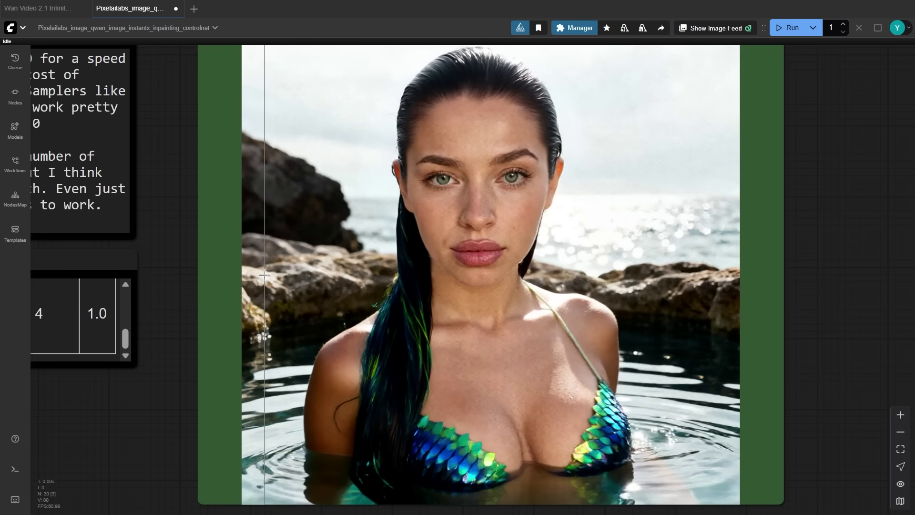
{"action": "scroll", "coordinate": [235, 278], "scroll_direction": "down", "scroll_amount": 1}
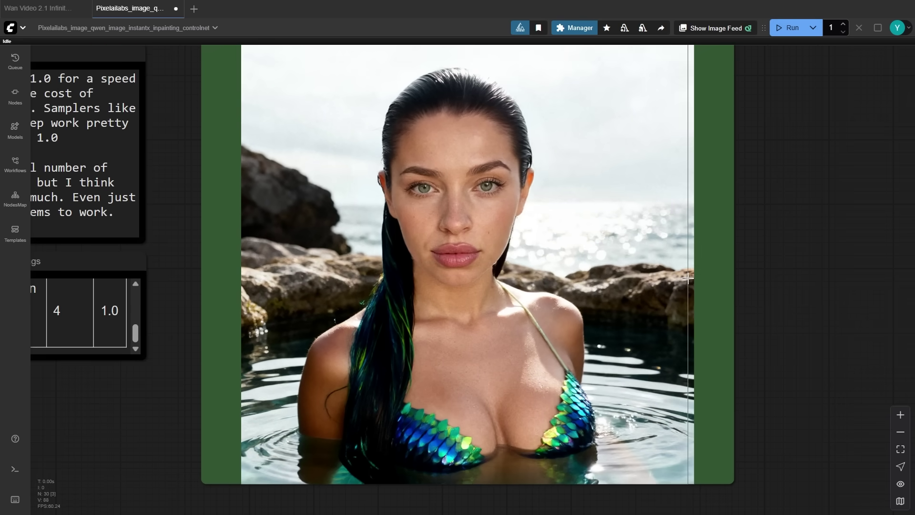
{"action": "scroll", "coordinate": [687, 279], "scroll_direction": "down", "scroll_amount": 2}
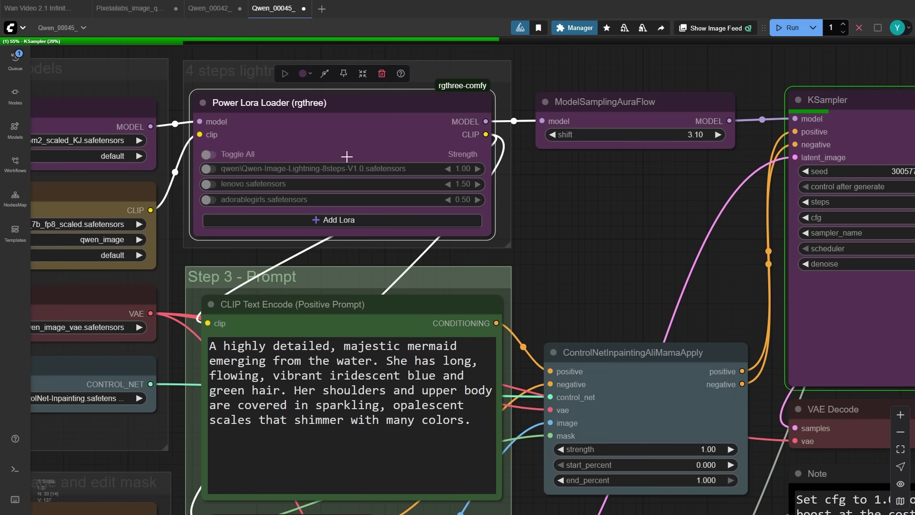
{"action": "key", "text": "."}
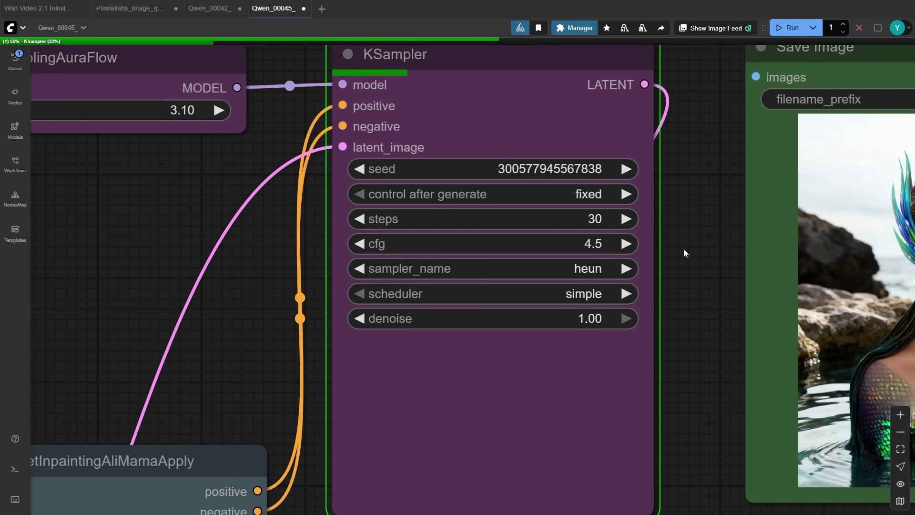
{"action": "left_click", "coordinate": [593, 214]}
{"action": "left_click", "coordinate": [780, 172]}
{"action": "left_click", "coordinate": [578, 244]}
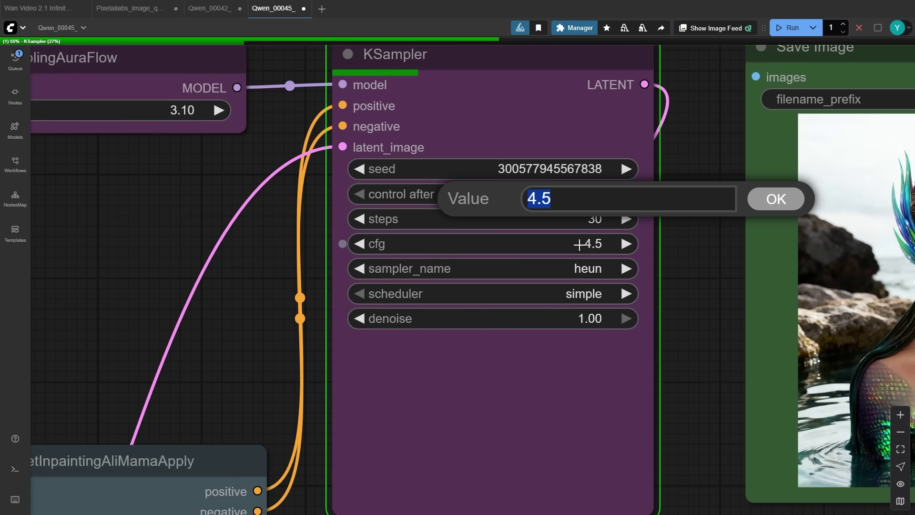
{"action": "left_click", "coordinate": [762, 205]}
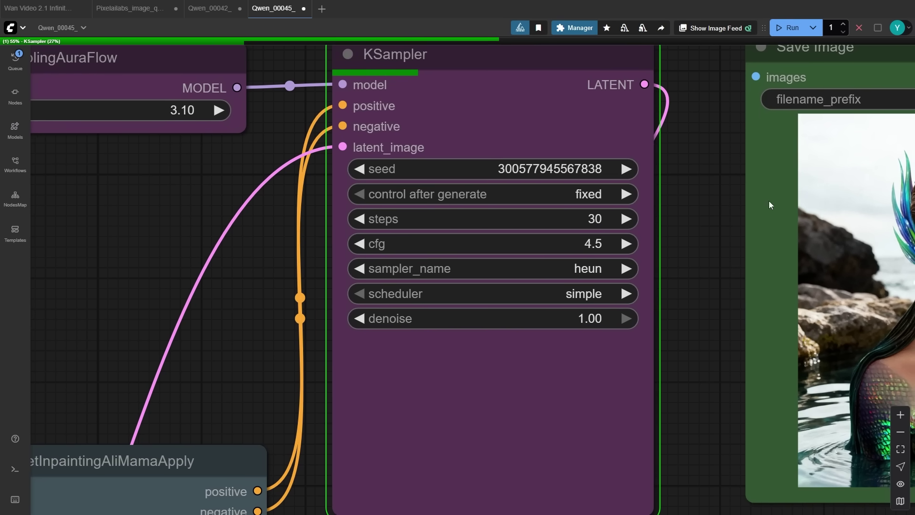
{"action": "left_click", "coordinate": [589, 270]}
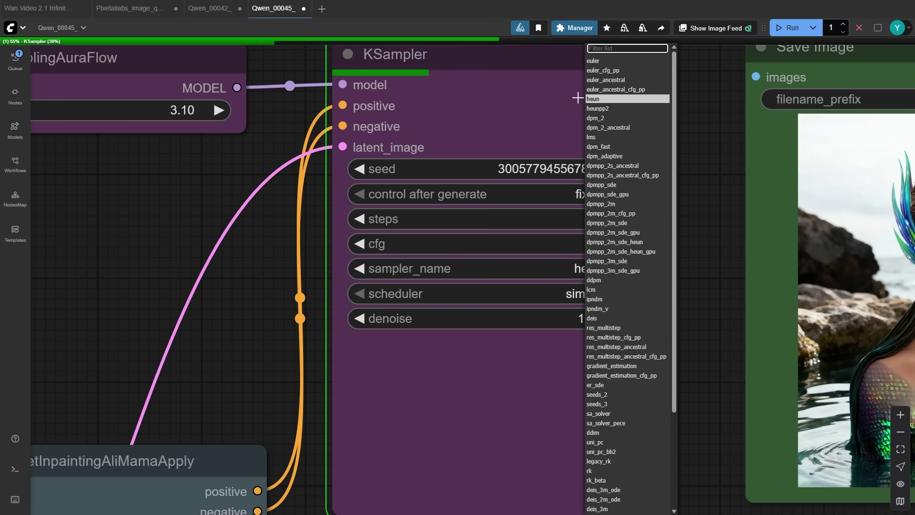
{"action": "left_click", "coordinate": [680, 115]}
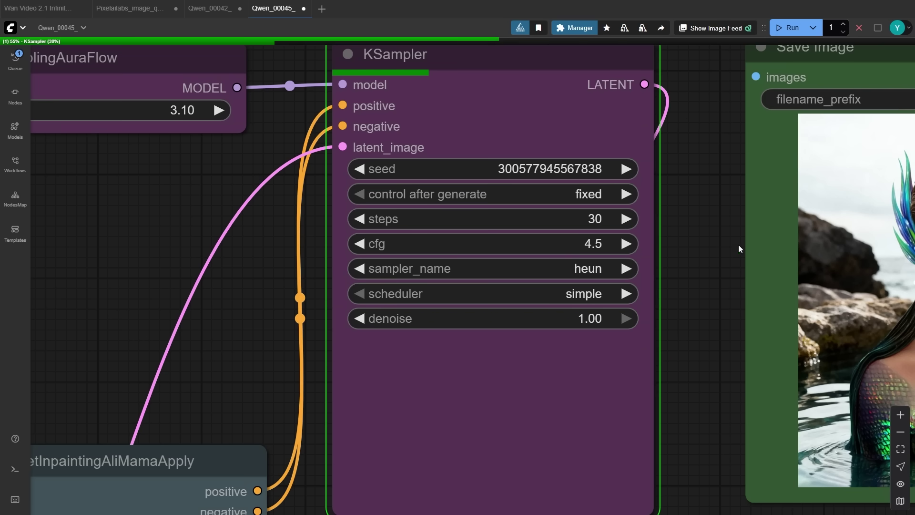